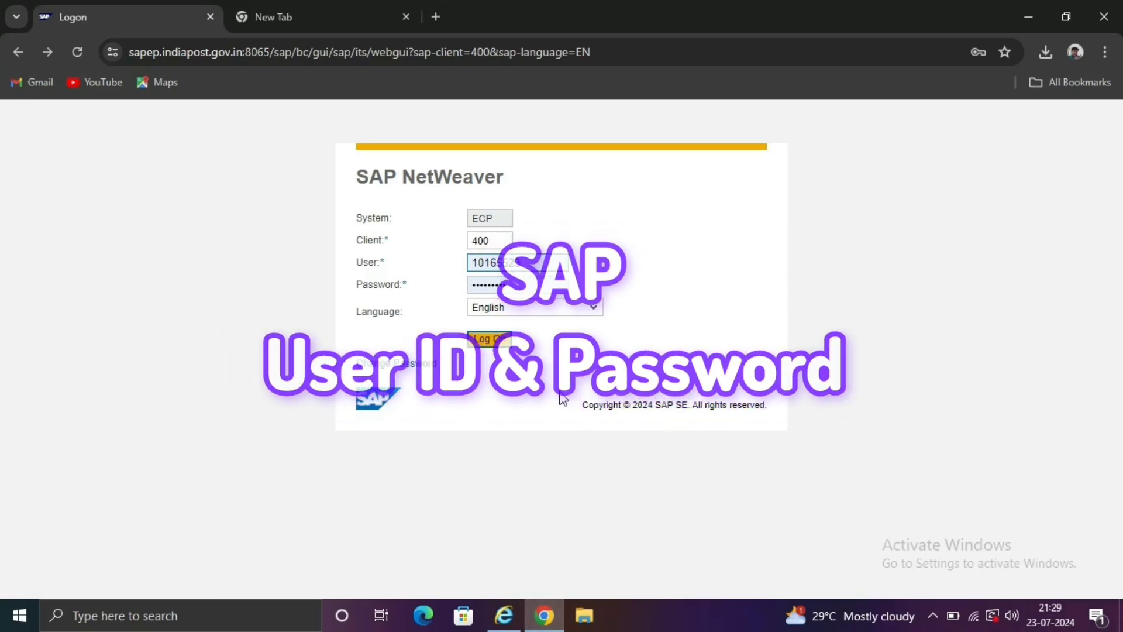
Log on to SAP GUI for HTML after clearing and re-entering the rejected password.
{"action": "left_click", "coordinate": [490, 340]}
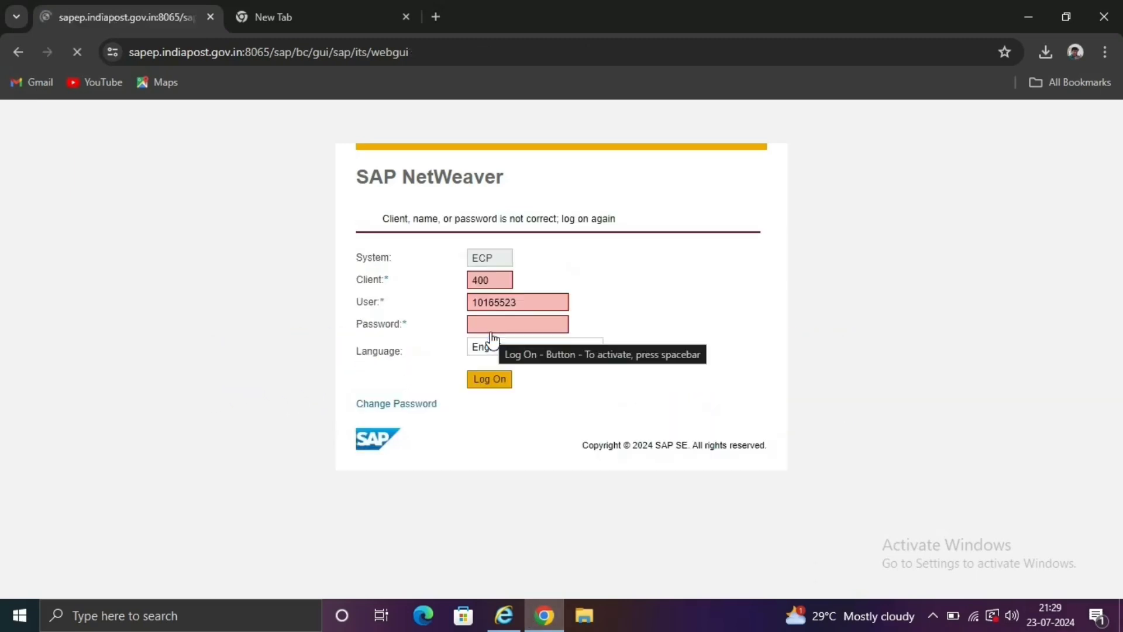
{"action": "double_click", "coordinate": [514, 323]}
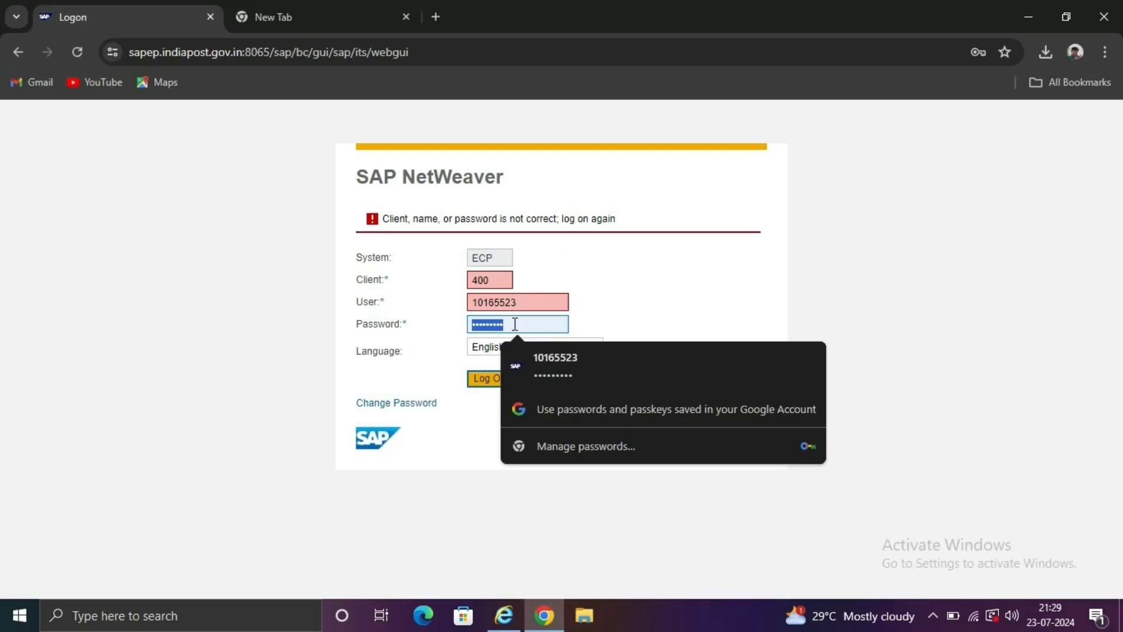
{"action": "key", "text": "BackSpace"}
{"action": "type", "text": "••••••"}
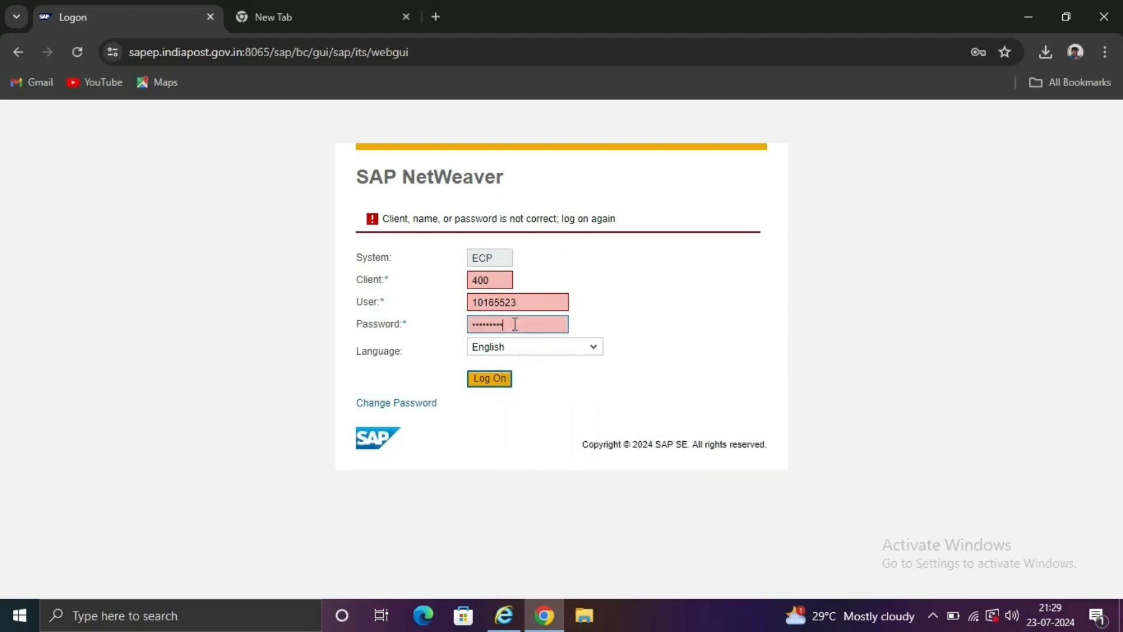
{"action": "key", "text": "Return"}
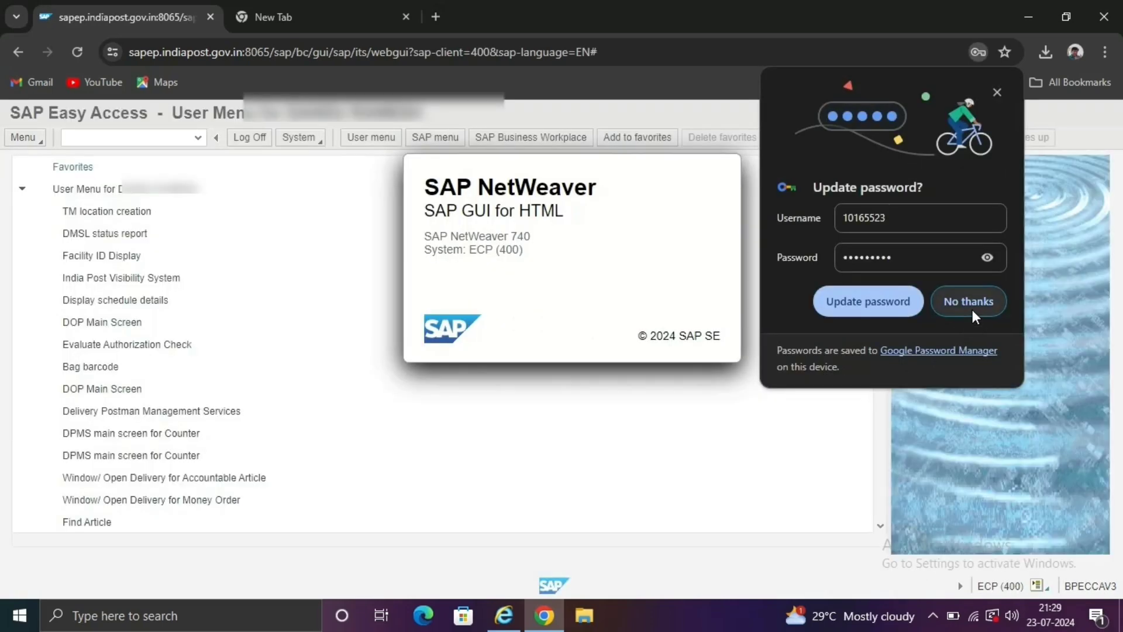
Decline Chrome's offer to update the saved password.
{"action": "left_click", "coordinate": [972, 309]}
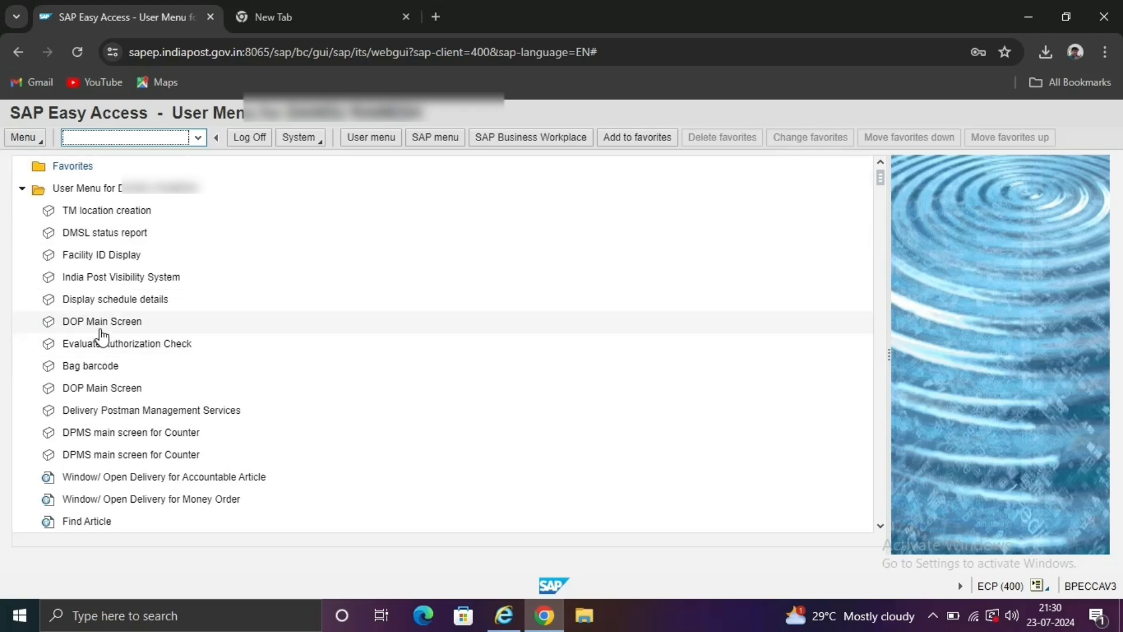
Launch the Employee Portal from the DOP Main Screen transaction and maximize its window.
{"action": "double_click", "coordinate": [114, 331]}
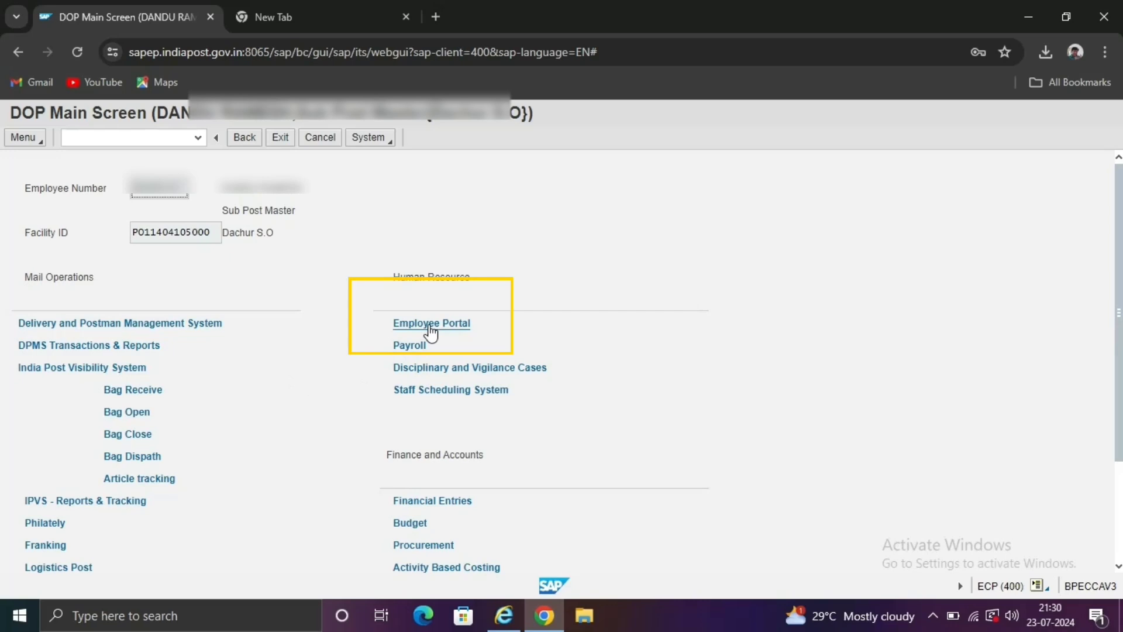
{"action": "left_click", "coordinate": [430, 326]}
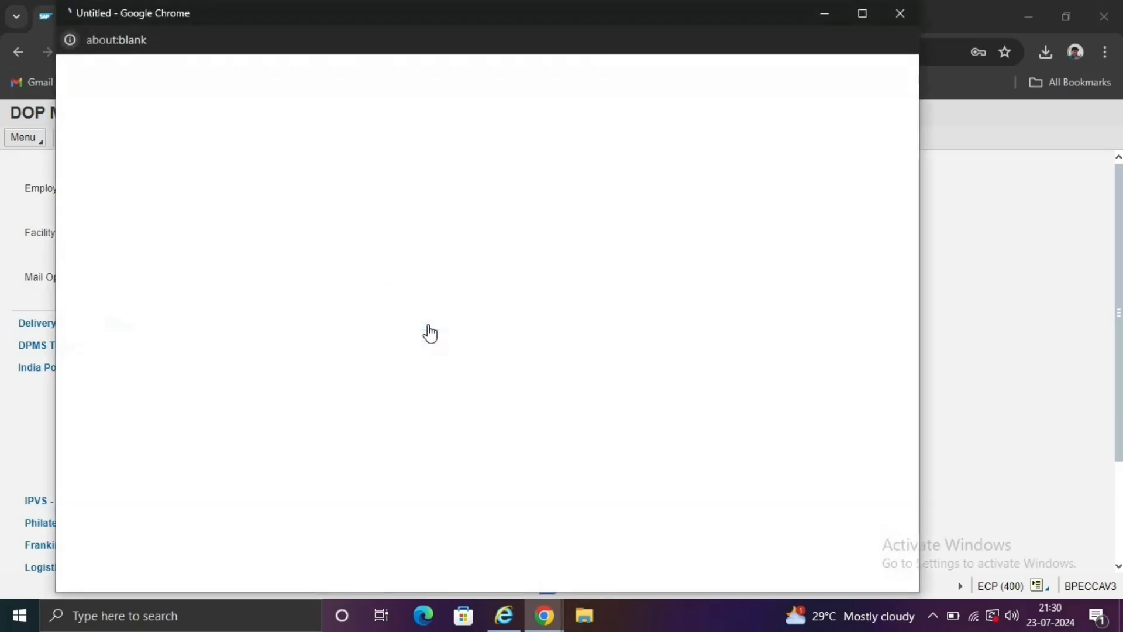
{"action": "left_click", "coordinate": [864, 14]}
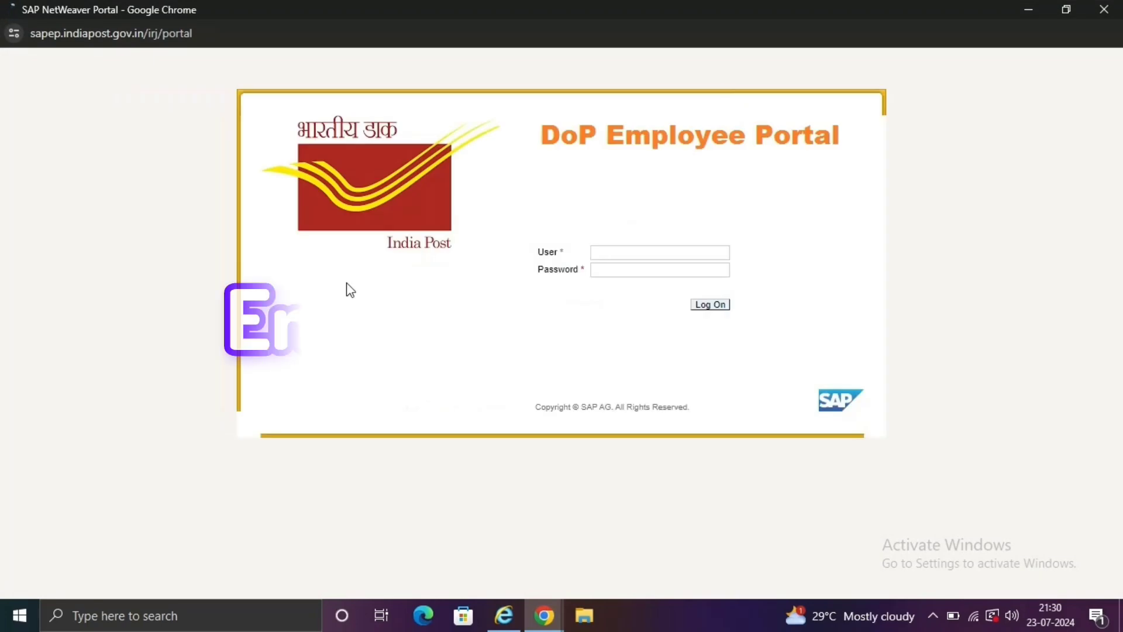
Log in to the DoP Employee Portal with the employee user ID and password.
{"action": "left_click", "coordinate": [632, 254]}
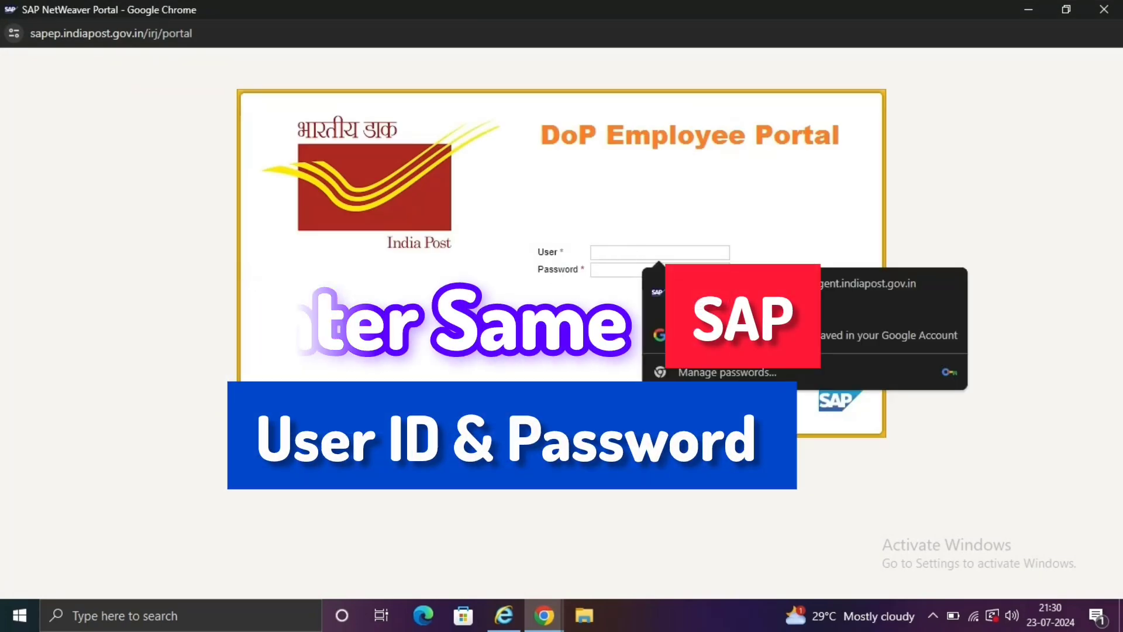
{"action": "left_click", "coordinate": [458, 311]}
{"action": "left_click", "coordinate": [605, 256]}
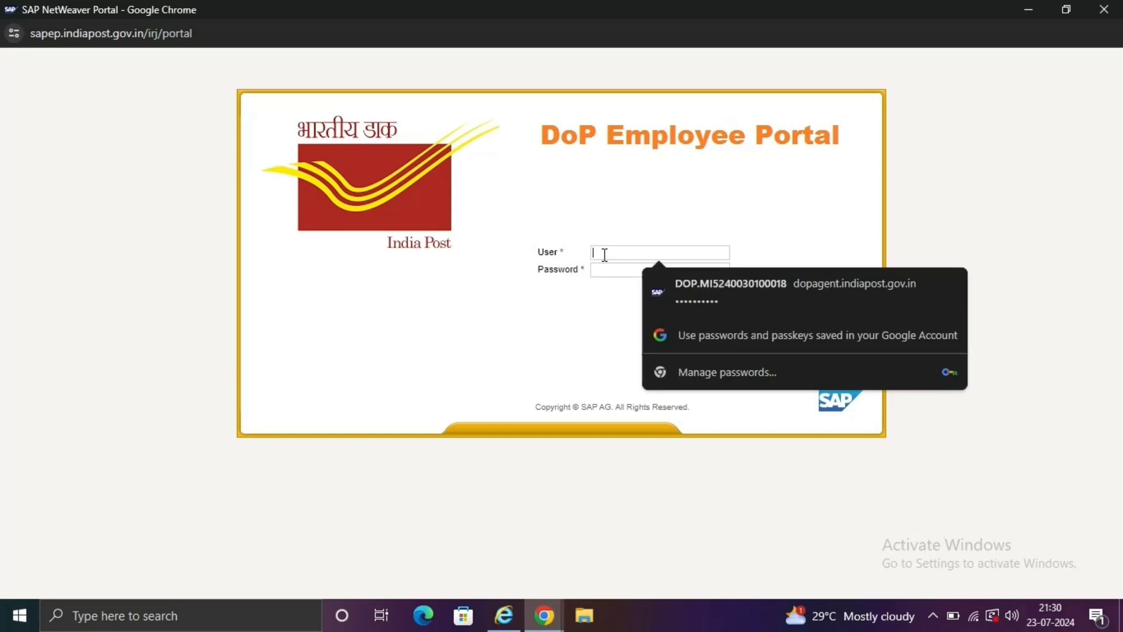
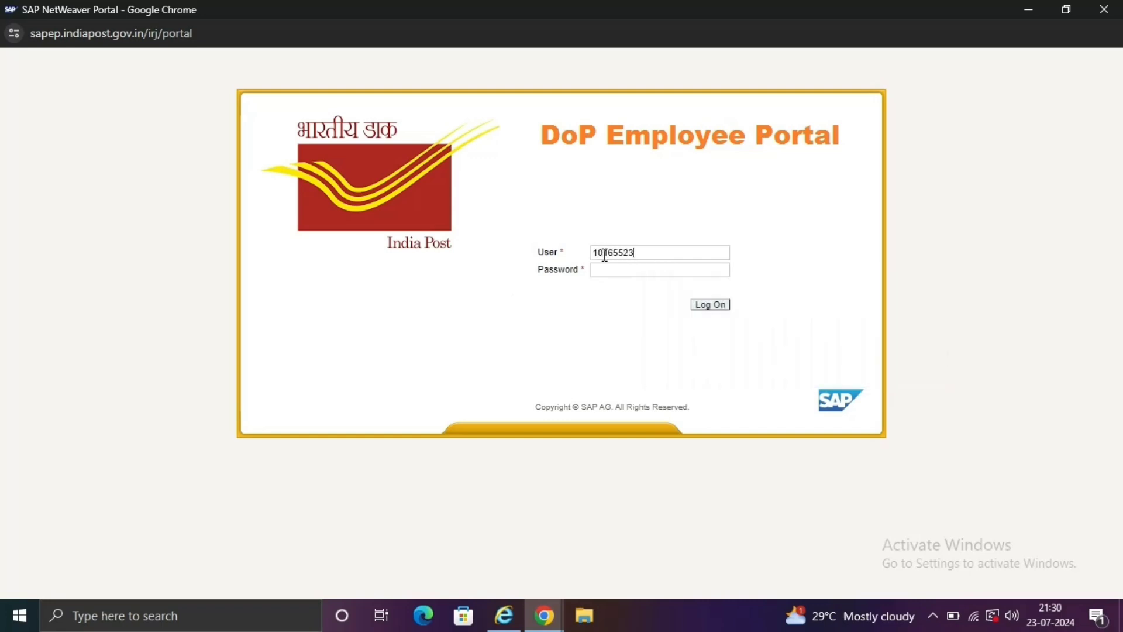
{"action": "left_click", "coordinate": [612, 270]}
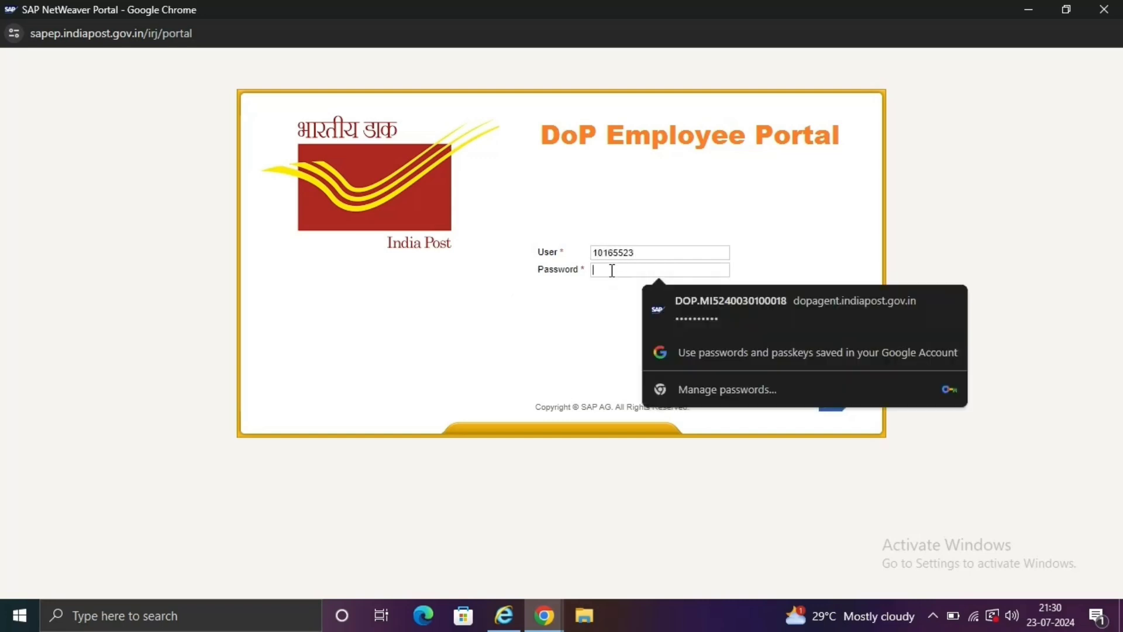
{"action": "type", "text": "******"}
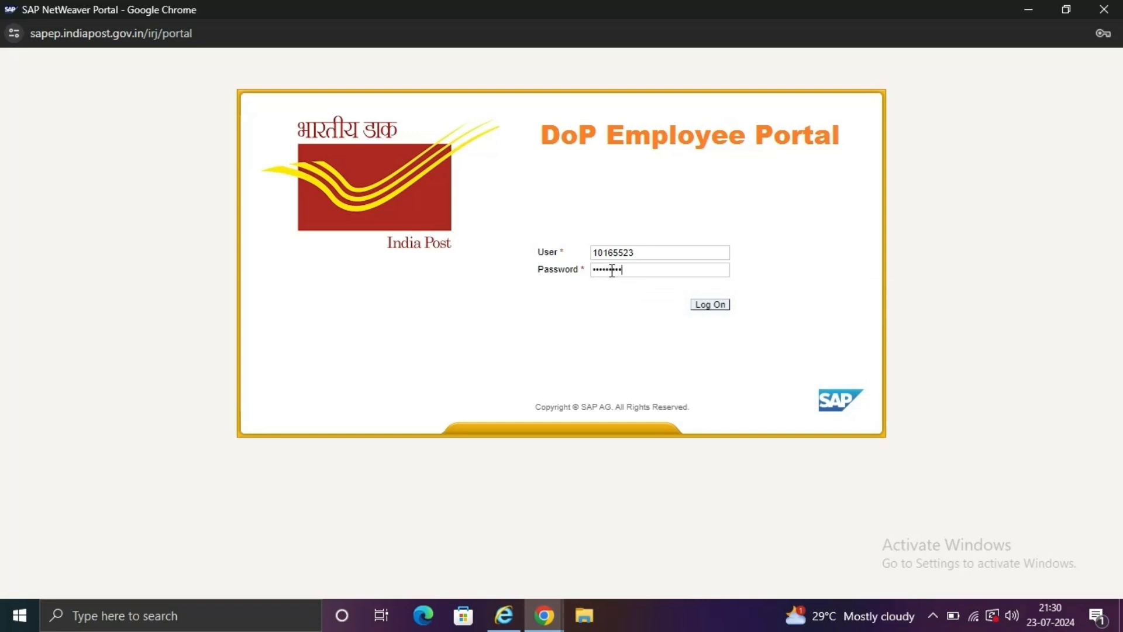
{"action": "key", "text": "Return"}
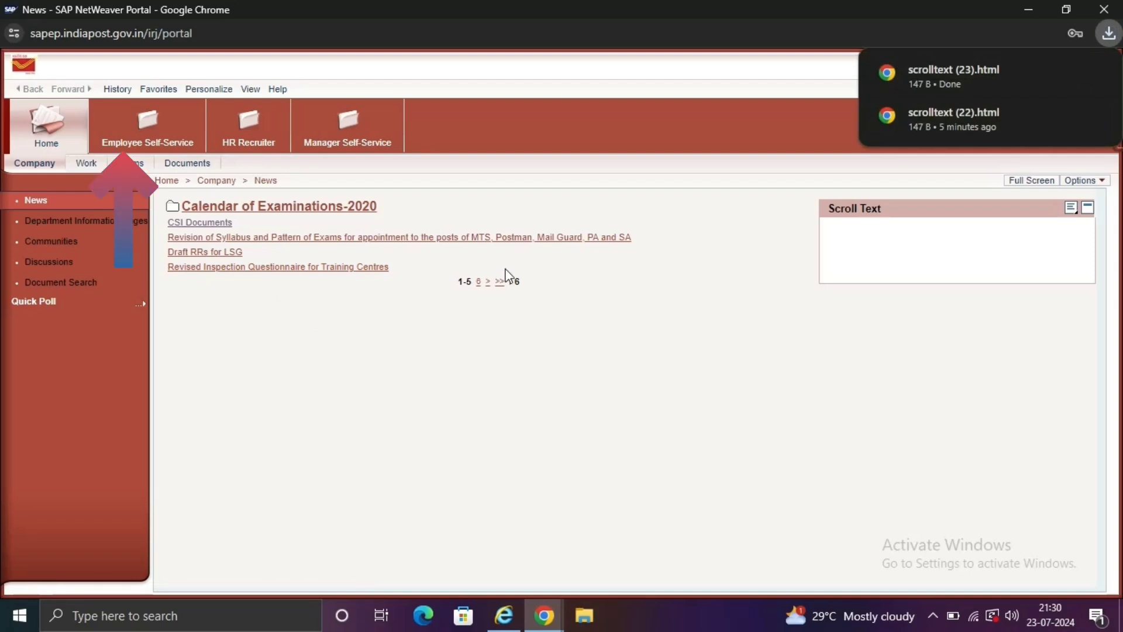
Go to Employee Self-Service > Leave Management and select the portal's web address for copying.
{"action": "left_click", "coordinate": [157, 141]}
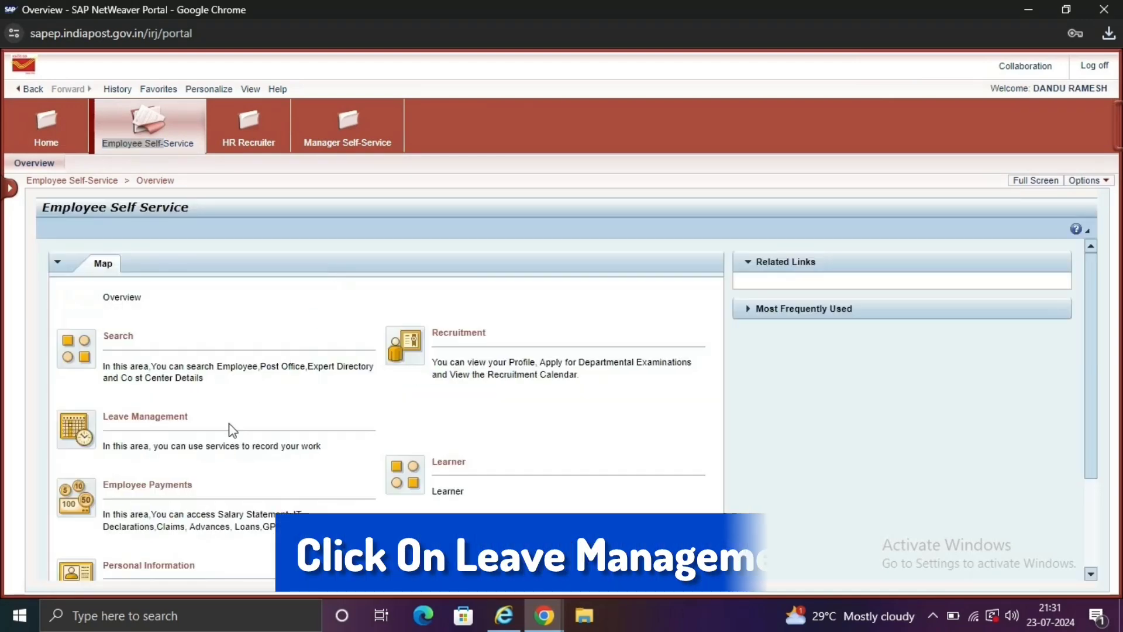
{"action": "left_click", "coordinate": [173, 418]}
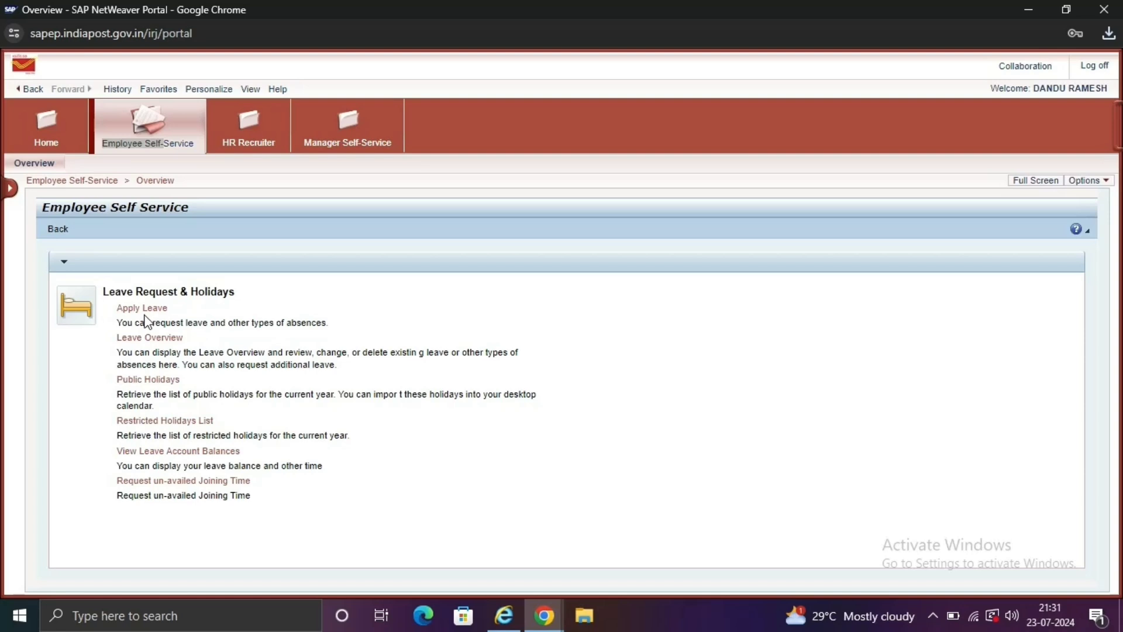
{"action": "left_click", "coordinate": [185, 36]}
{"action": "key", "text": "ctrl+c"}
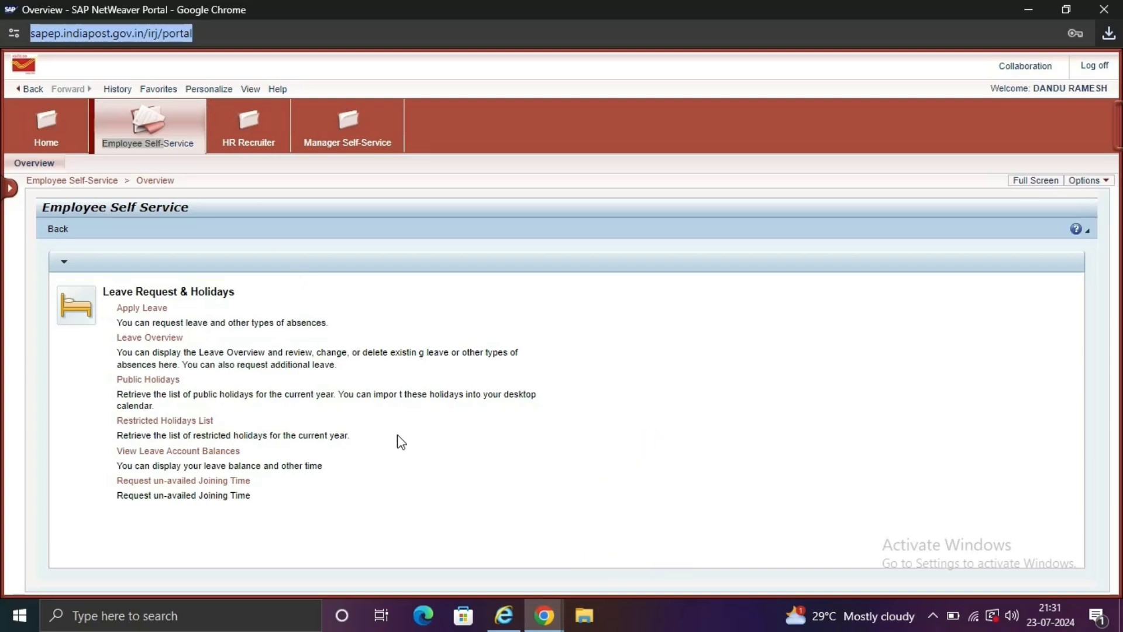
Load the copied DoP Employee Portal address in Internet Explorer.
{"action": "left_click", "coordinate": [502, 617]}
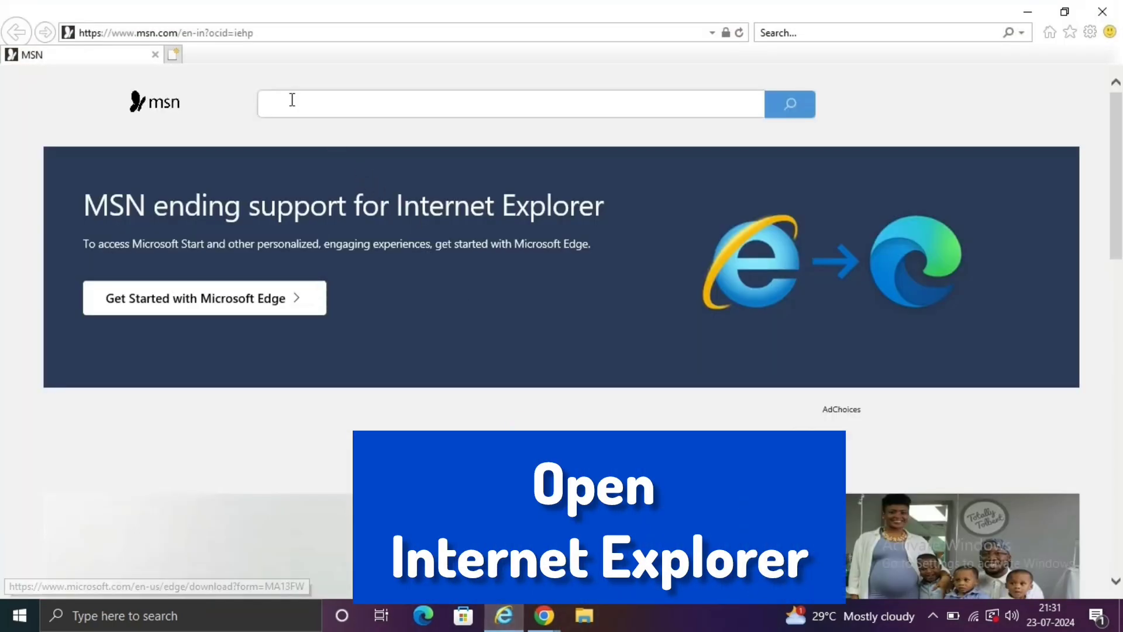
{"action": "left_click", "coordinate": [271, 35]}
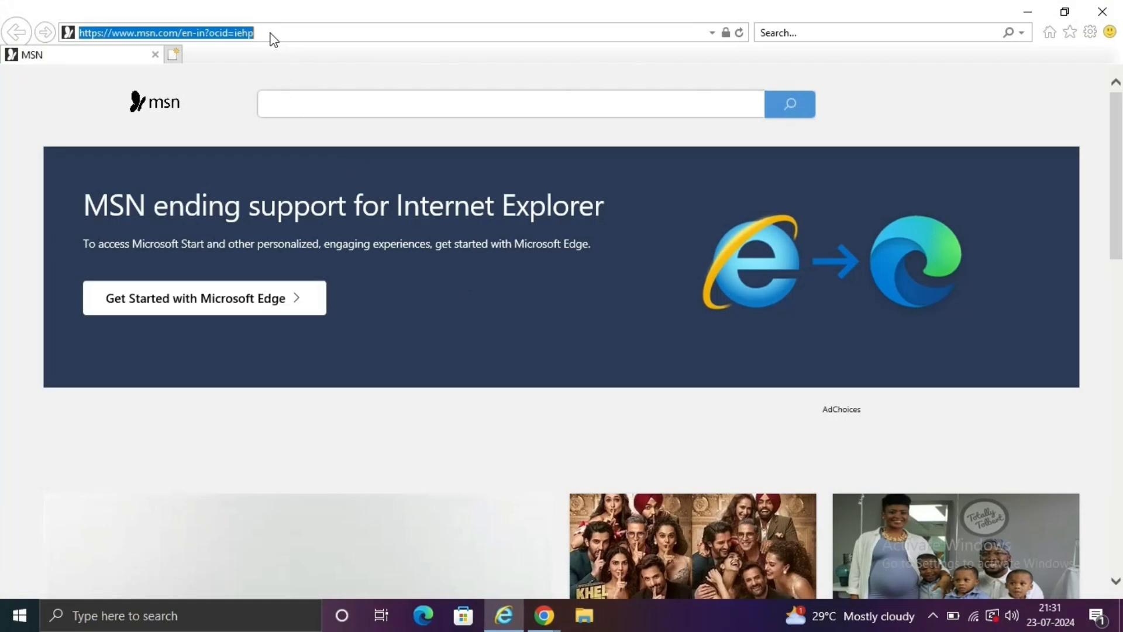
{"action": "key", "text": "ctrl+v"}
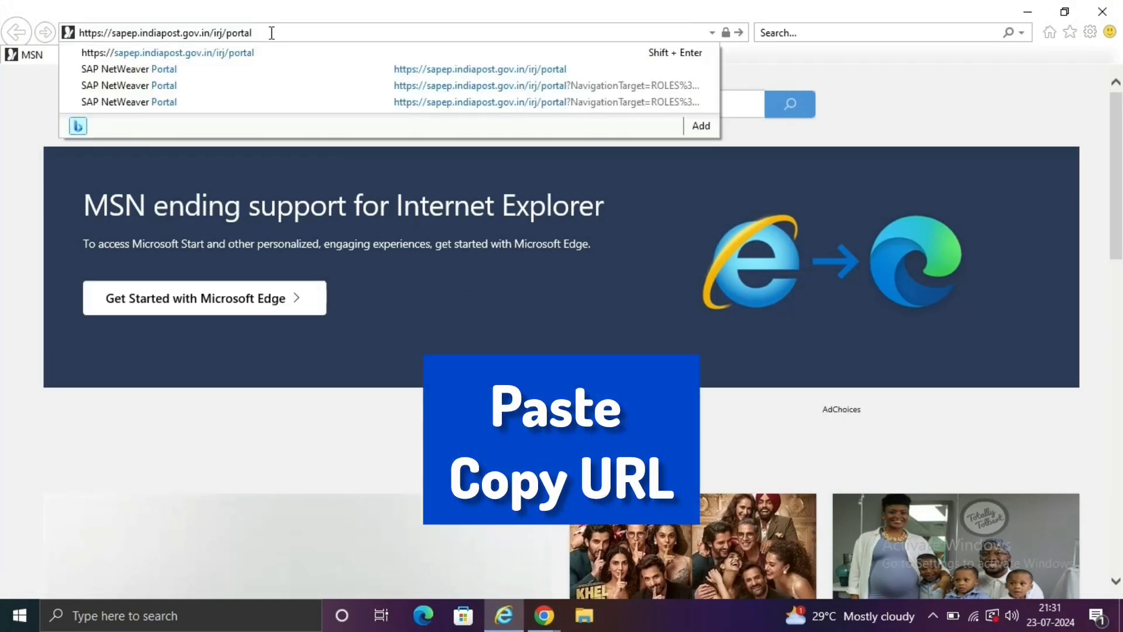
{"action": "key", "text": "Return"}
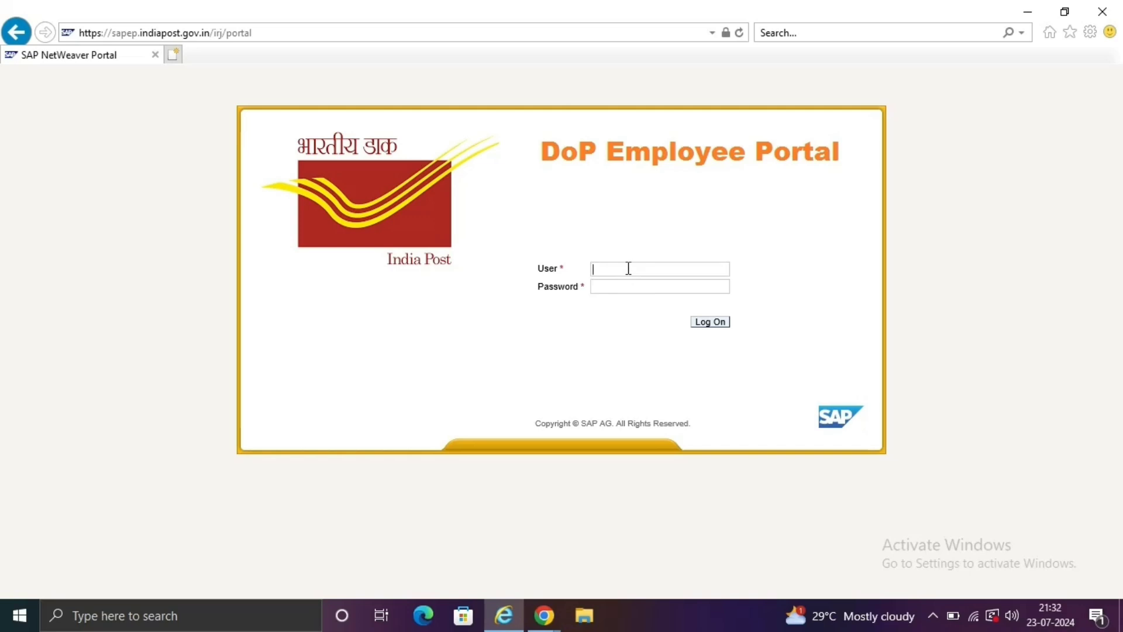
Log in to the portal with the employee user ID and password.
{"action": "type", "text": "10165523"}
{"action": "left_click", "coordinate": [608, 286]}
{"action": "key", "text": "Return"}
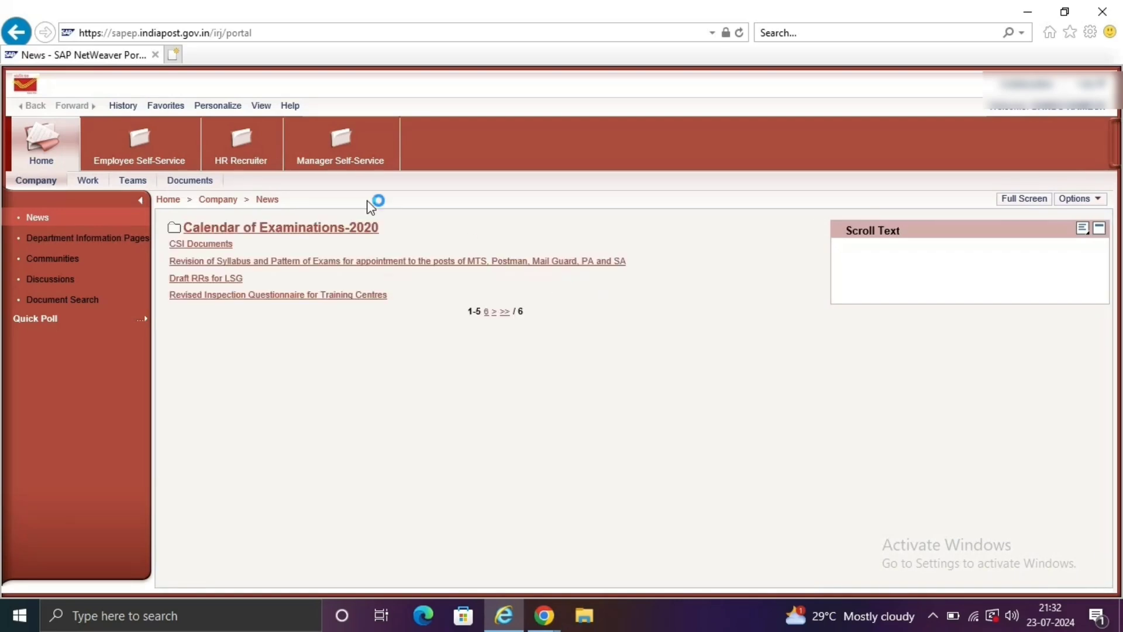
Navigate to Employee Self-Service > Leave Management, opening the Apply Leave form and then closing it.
{"action": "left_click", "coordinate": [133, 159]}
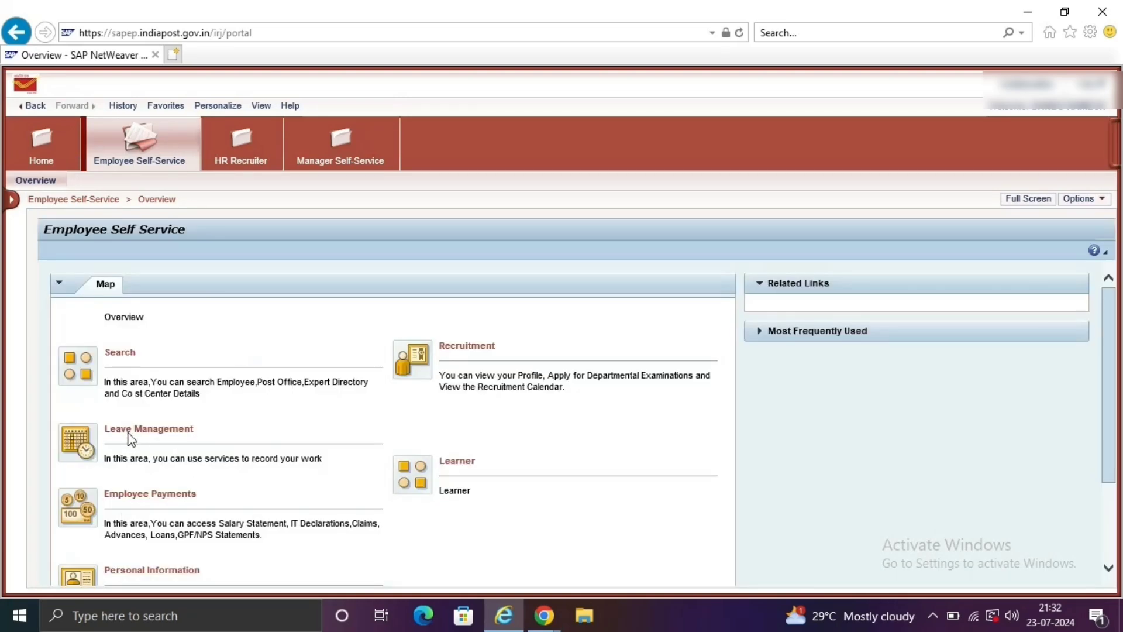
{"action": "left_click", "coordinate": [155, 433]}
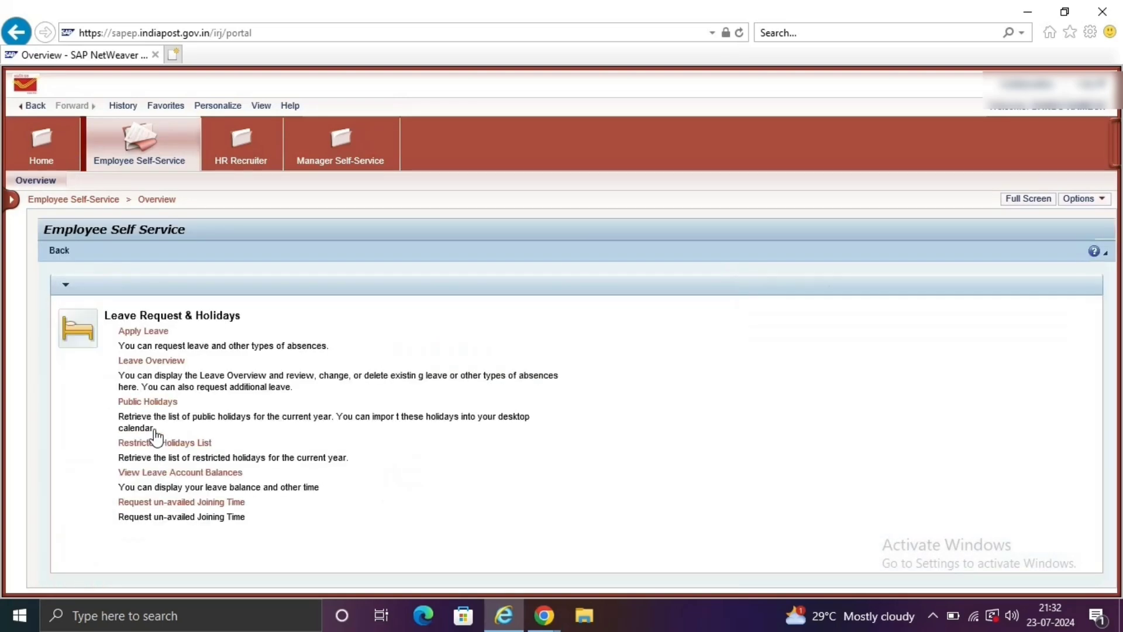
{"action": "left_click", "coordinate": [144, 332]}
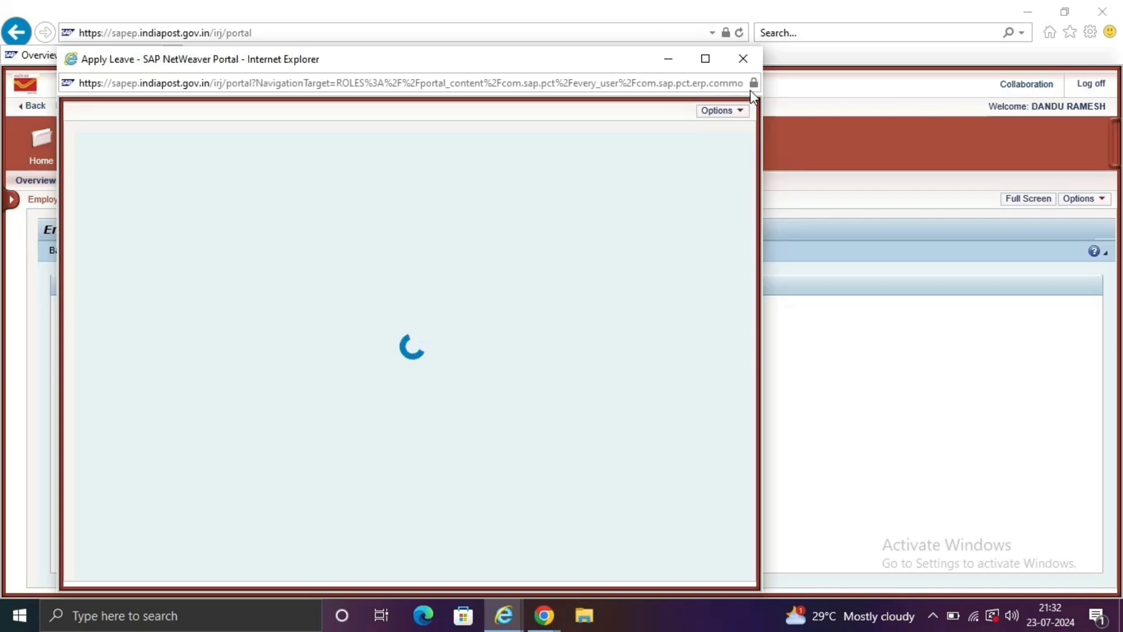
{"action": "left_click", "coordinate": [744, 59]}
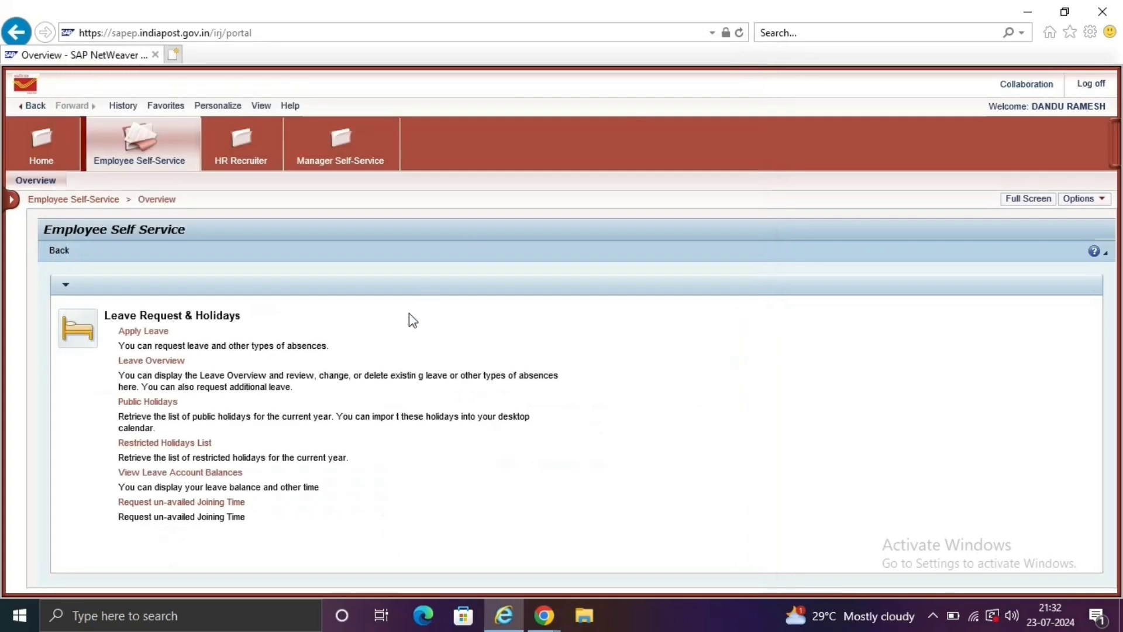
View Leave Overview full-screen: Earned 315, Restricted Holiday 2, Casual 8, Half-Pay 216 days.
{"action": "left_click", "coordinate": [151, 362]}
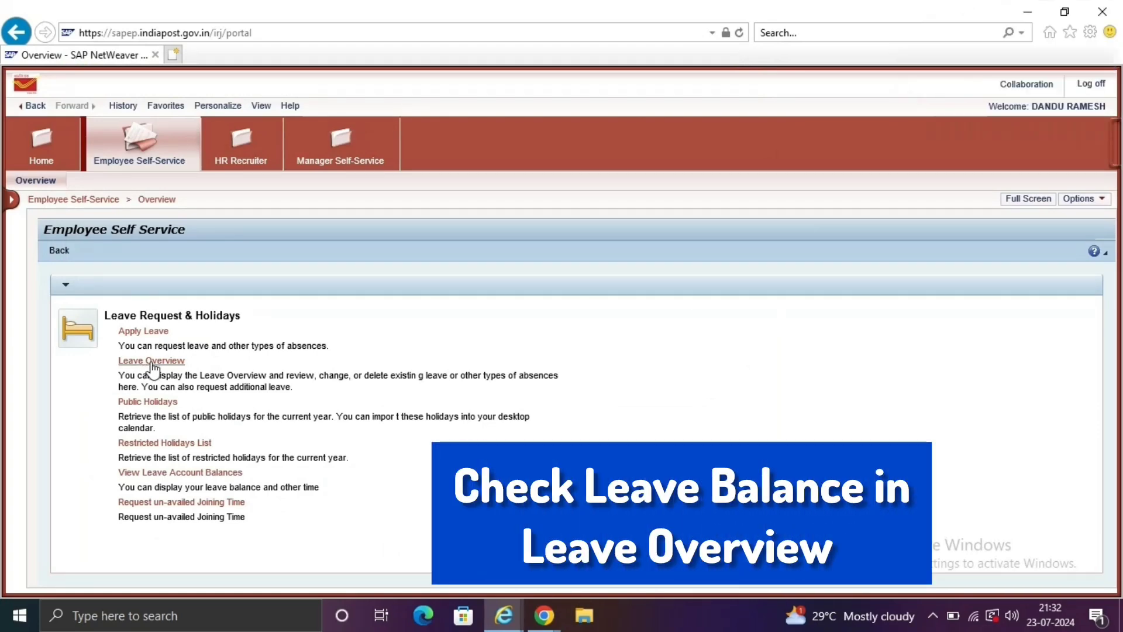
{"action": "left_click", "coordinate": [152, 363]}
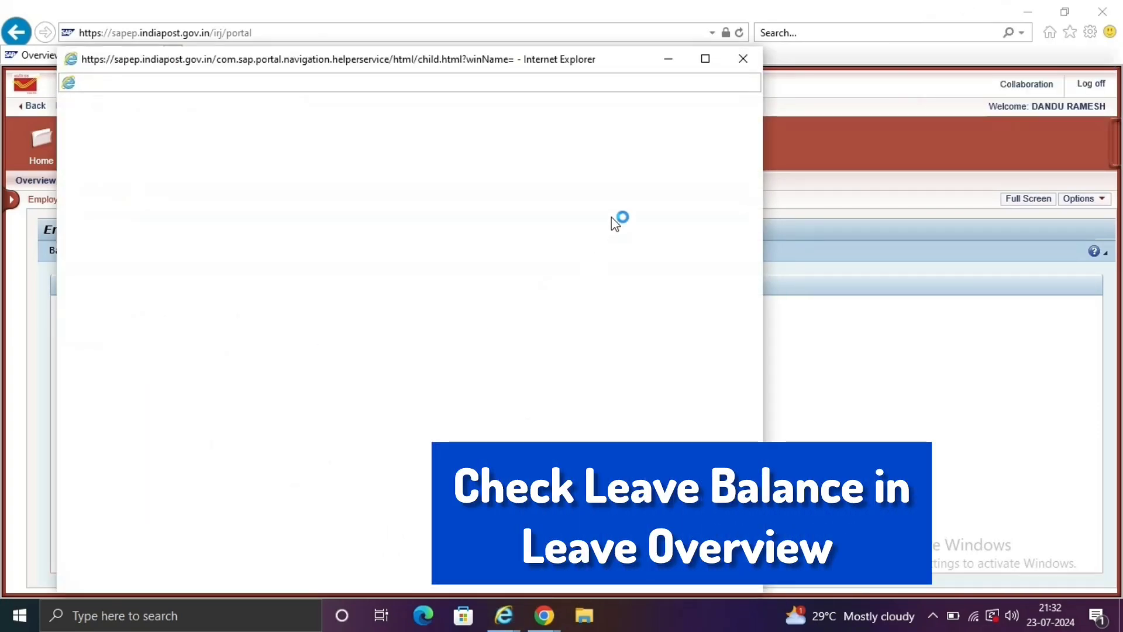
{"action": "left_click", "coordinate": [706, 58]}
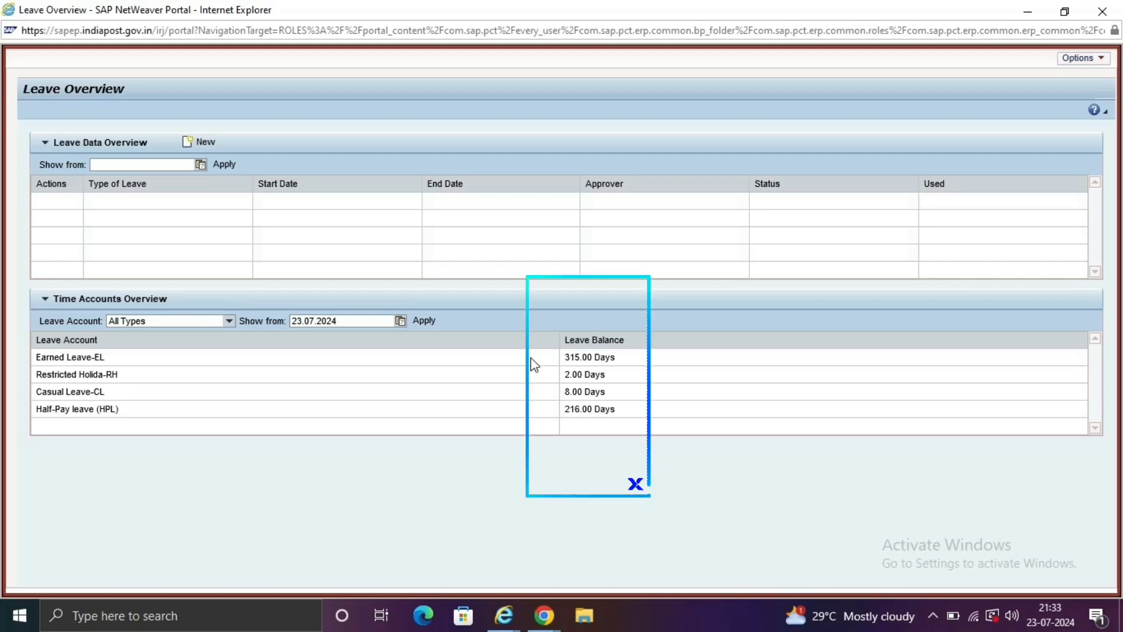
{"action": "left_click", "coordinate": [513, 358]}
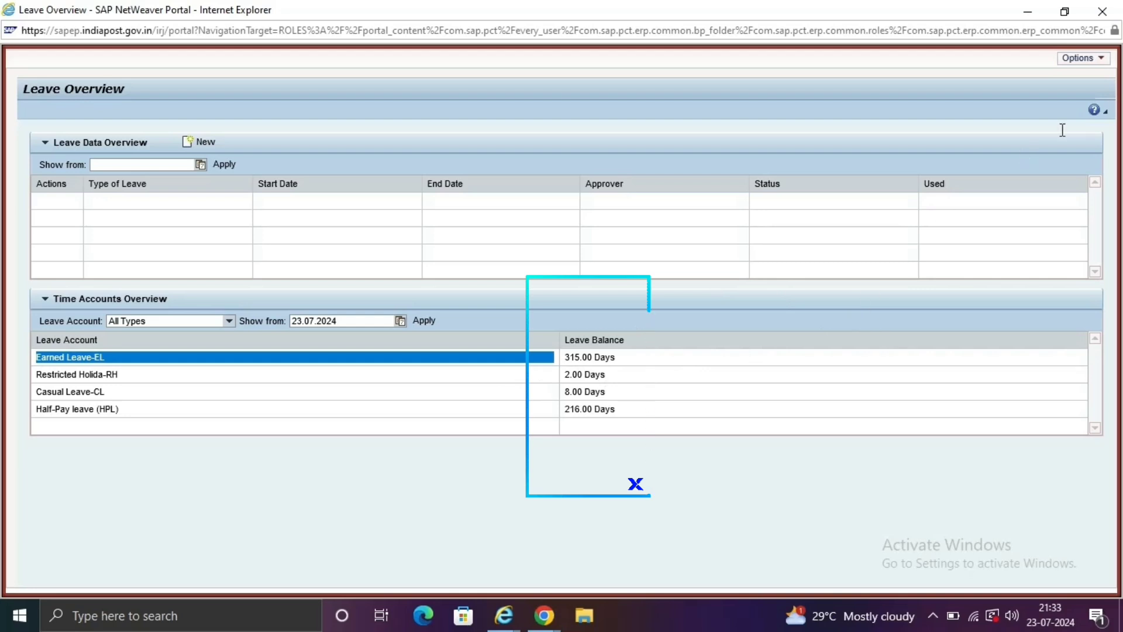
Close the Leave Overview window.
{"action": "left_click", "coordinate": [1103, 9]}
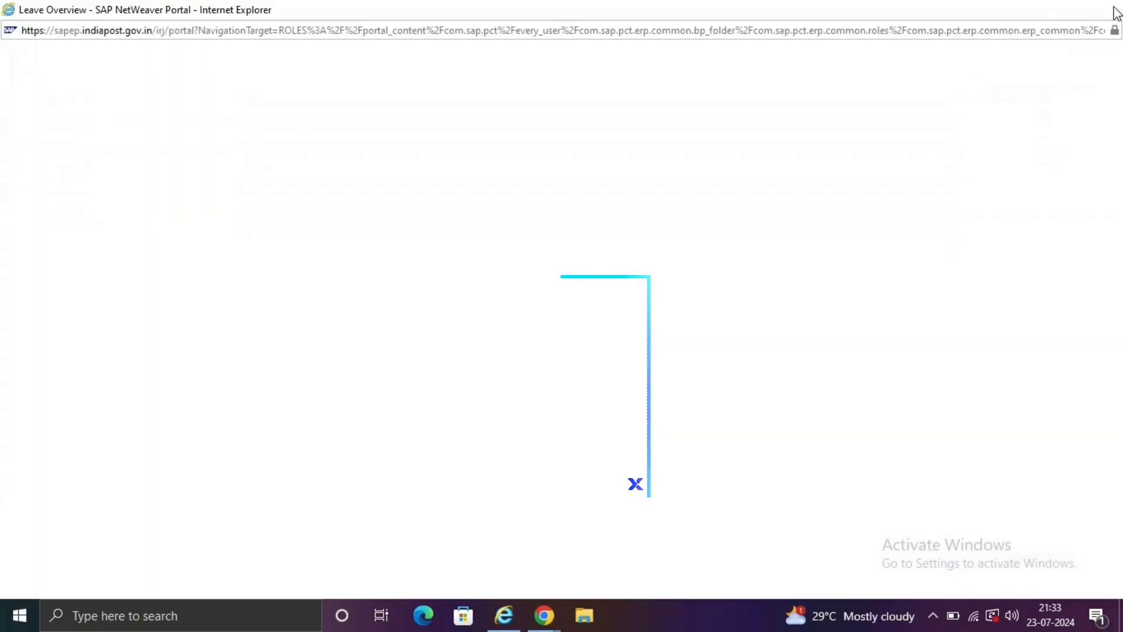
{"action": "left_click", "coordinate": [1115, 12]}
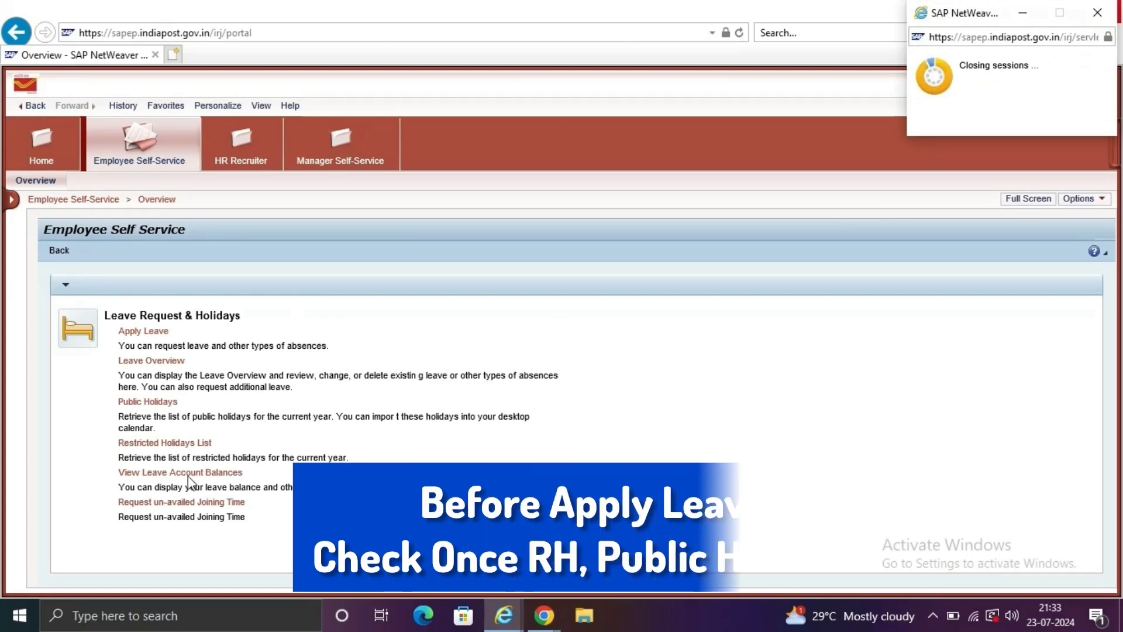
Open the Restricted Holidays List full-screen and scroll to 19.08.2024 Raksha Bandhan.
{"action": "left_click", "coordinate": [193, 444]}
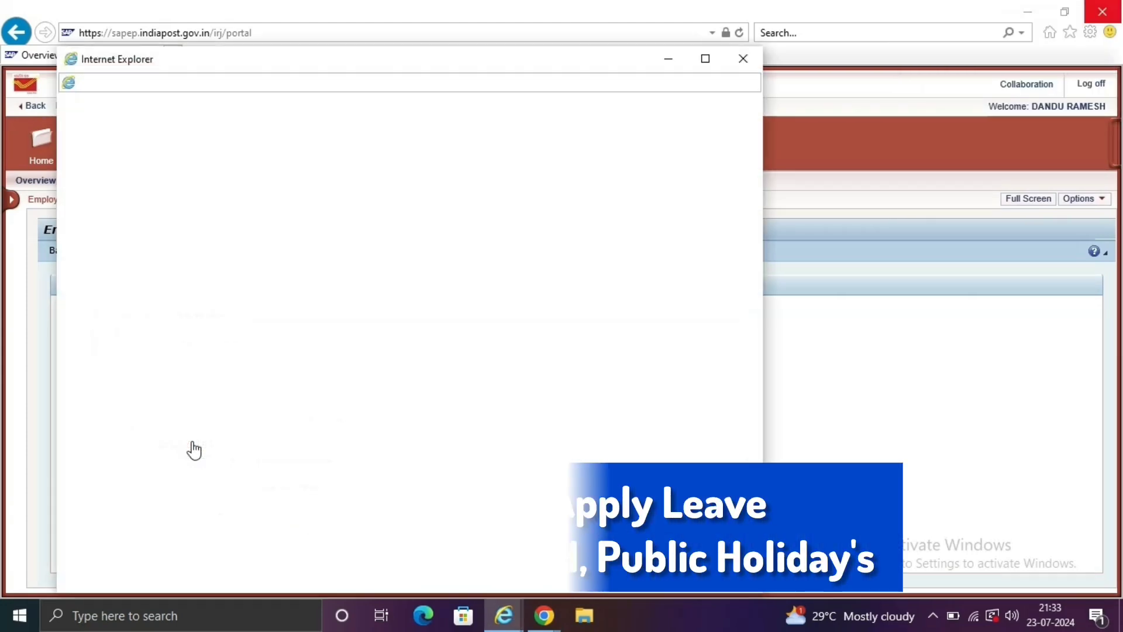
{"action": "left_click", "coordinate": [706, 66]}
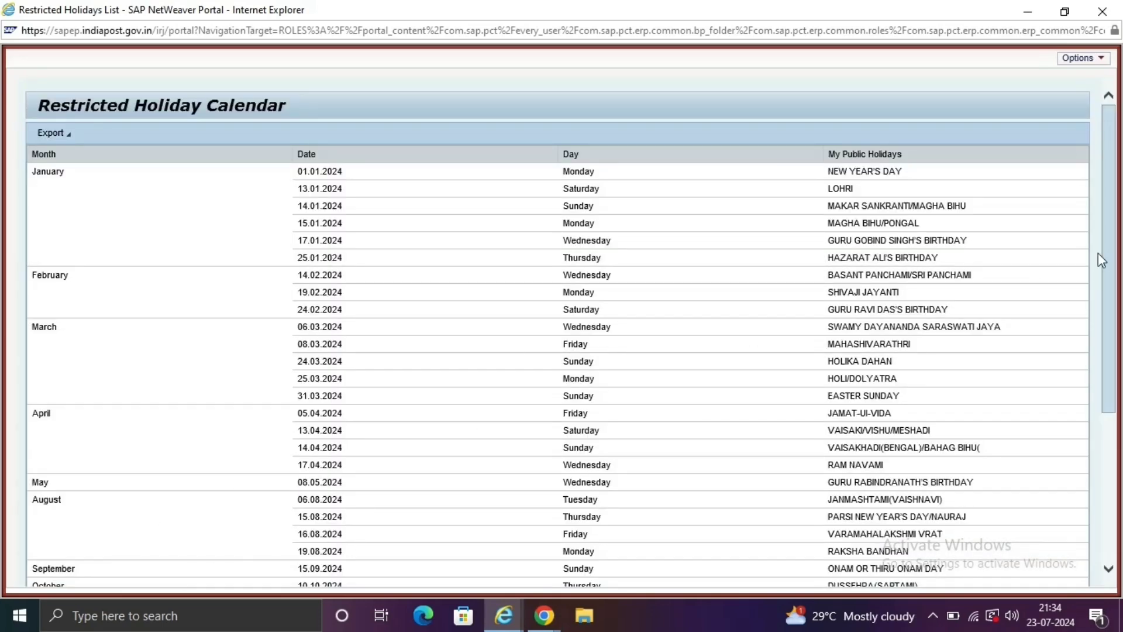
{"action": "scroll", "coordinate": [1112, 274], "scroll_direction": "down", "scroll_amount": 2}
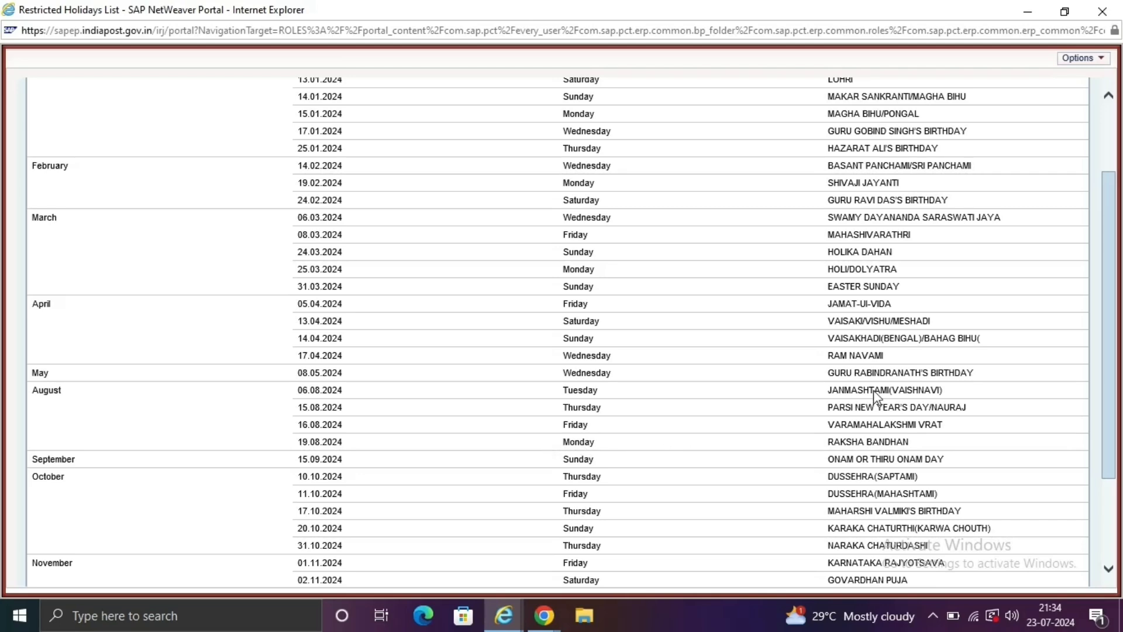
Close the Restricted Holidays list, then view the 2024 Public Holidays calendar full-screen and close it.
{"action": "left_click", "coordinate": [1101, 9]}
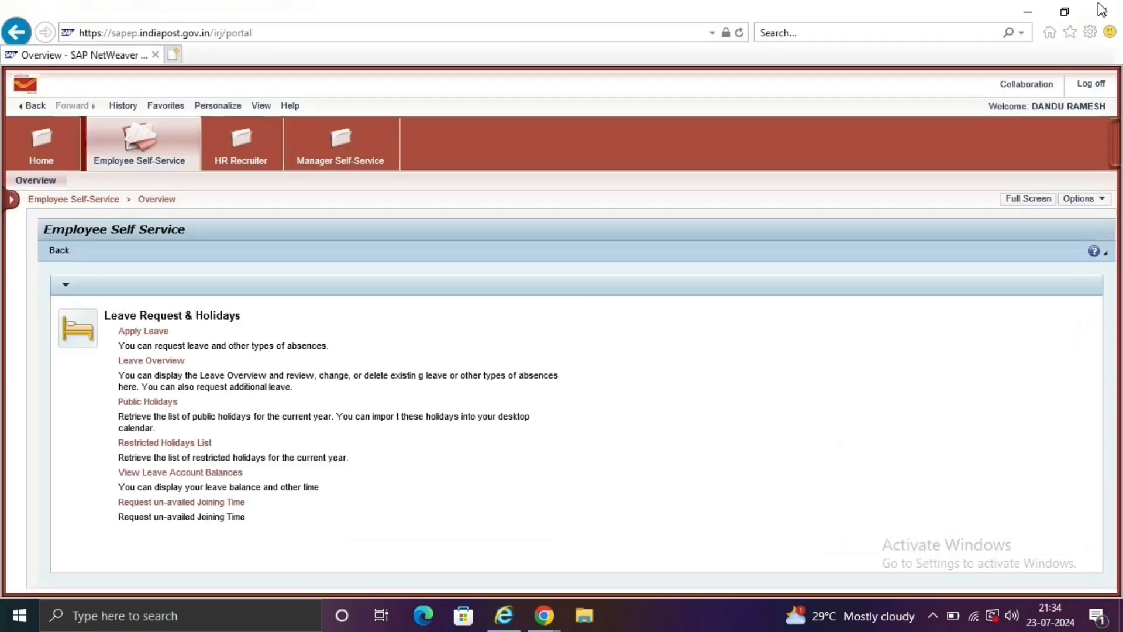
{"action": "left_click", "coordinate": [153, 404]}
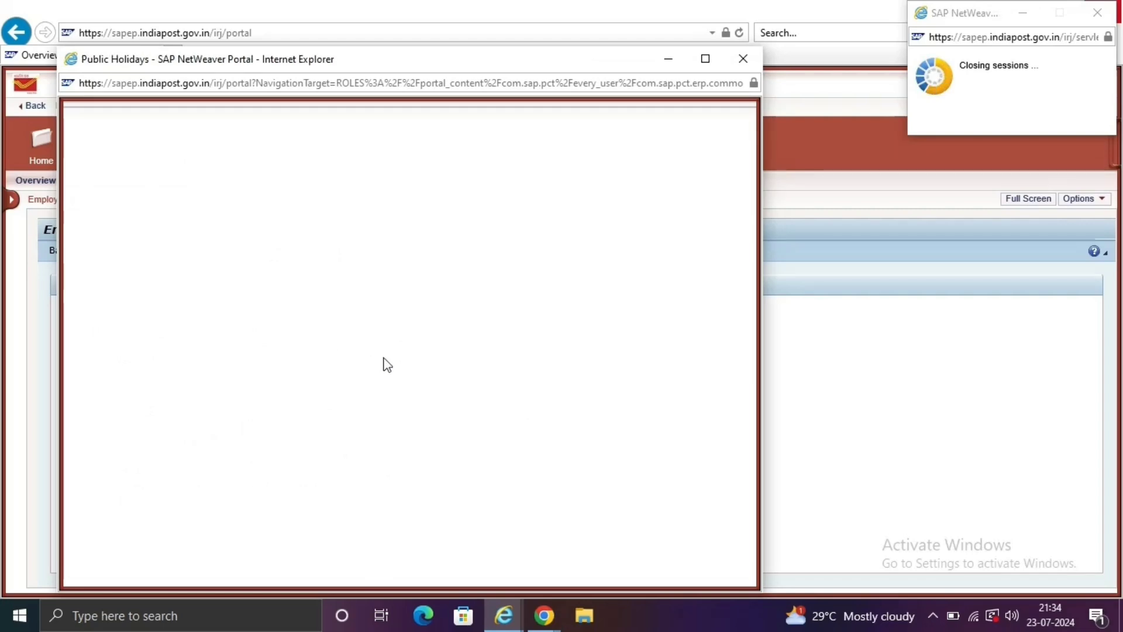
{"action": "left_click", "coordinate": [706, 58]}
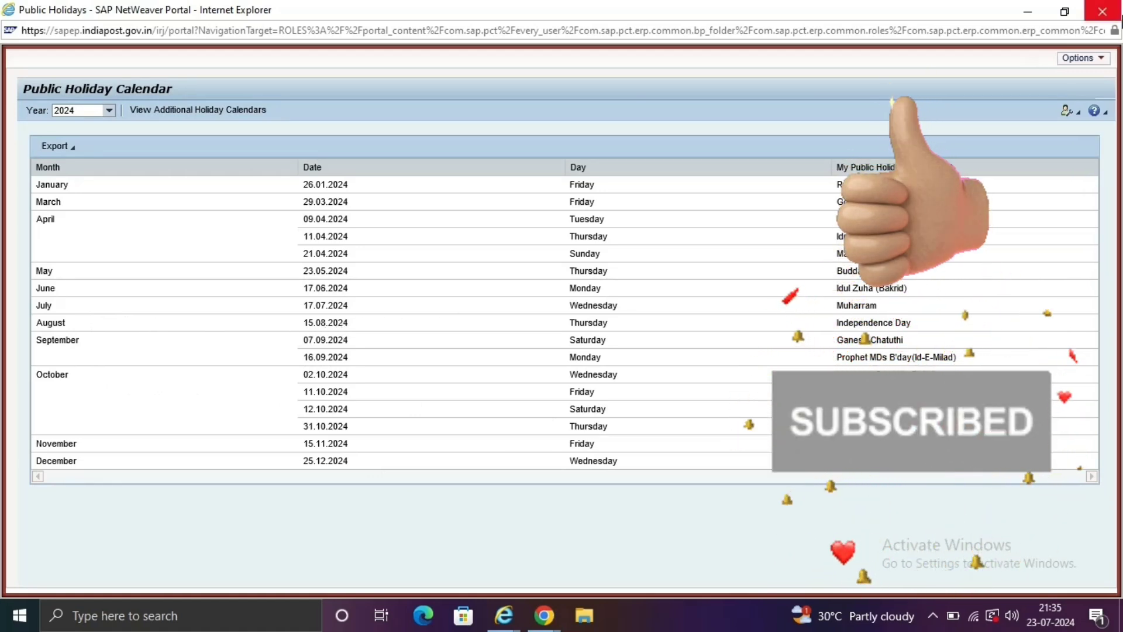
{"action": "left_click", "coordinate": [1103, 13]}
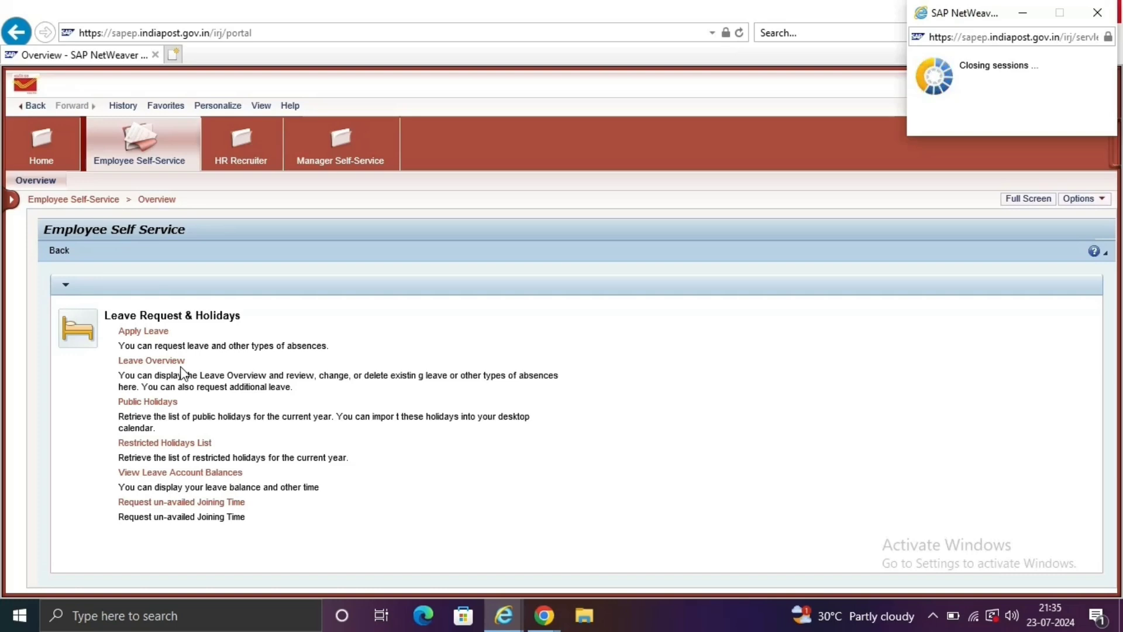
Open a new leave application in a maximized window and choose Casual Leave (CL) as the type.
{"action": "left_click", "coordinate": [155, 332]}
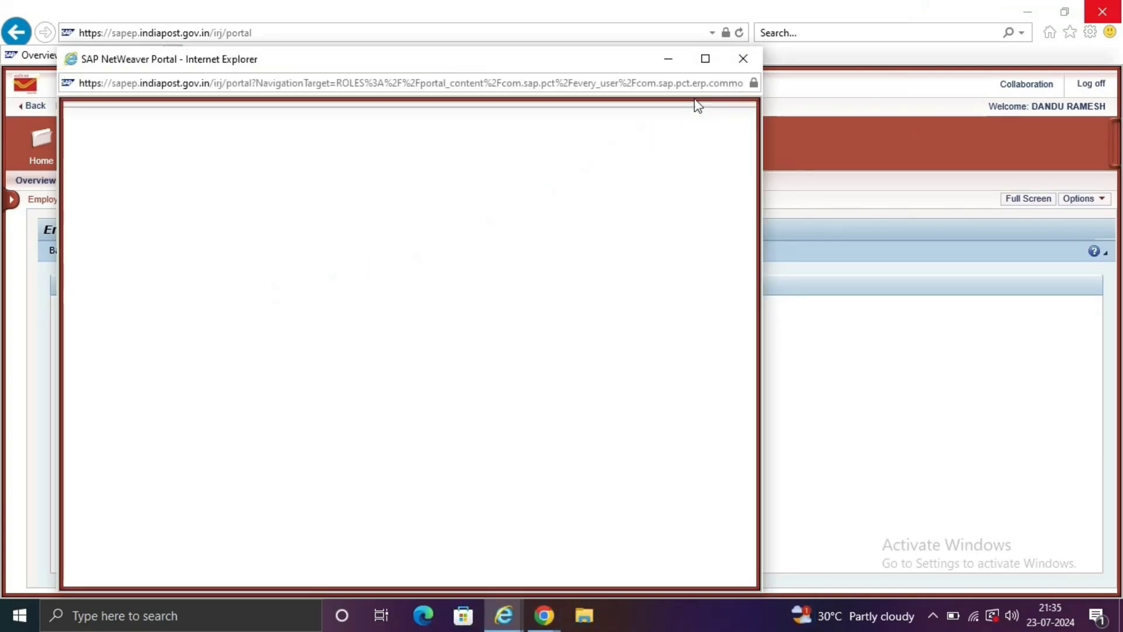
{"action": "left_click", "coordinate": [713, 66]}
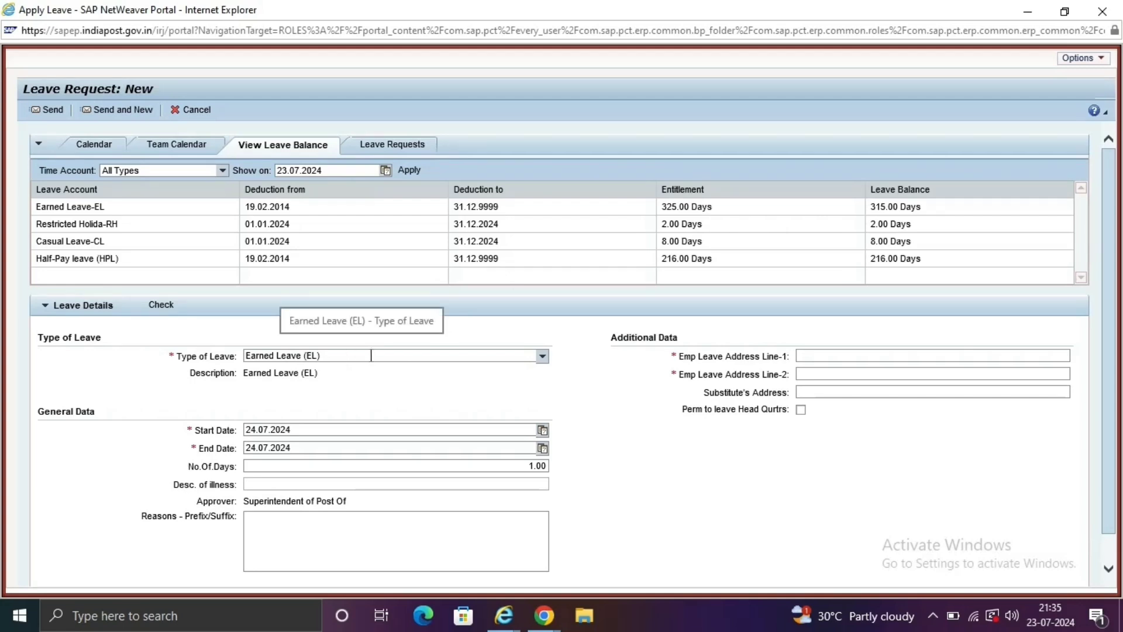
{"action": "left_click", "coordinate": [370, 356]}
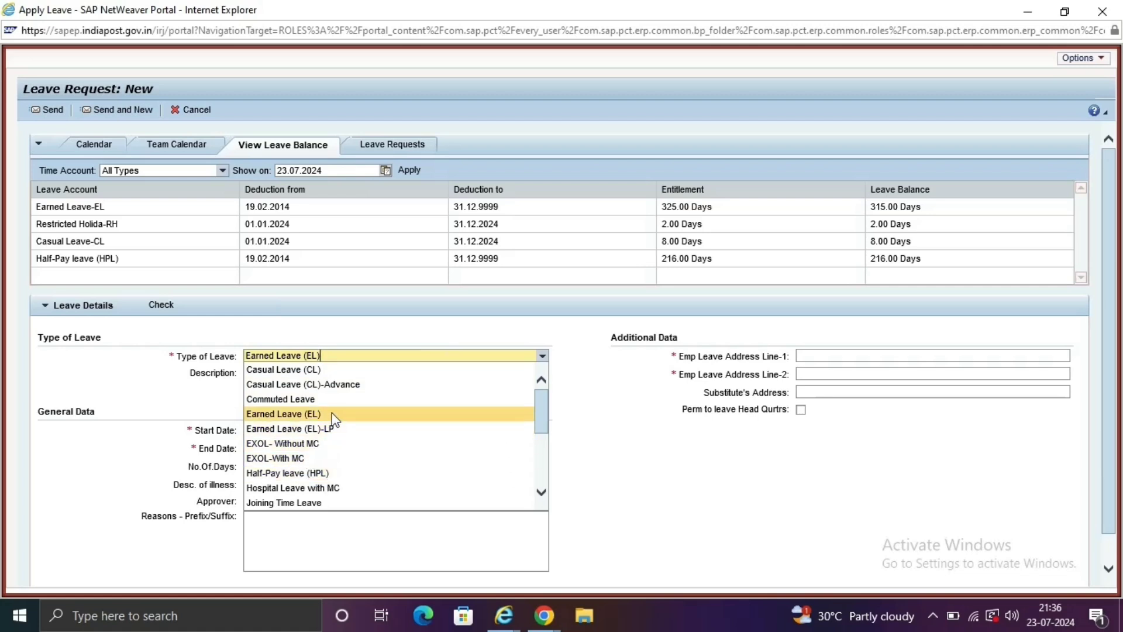
{"action": "left_click", "coordinate": [290, 371]}
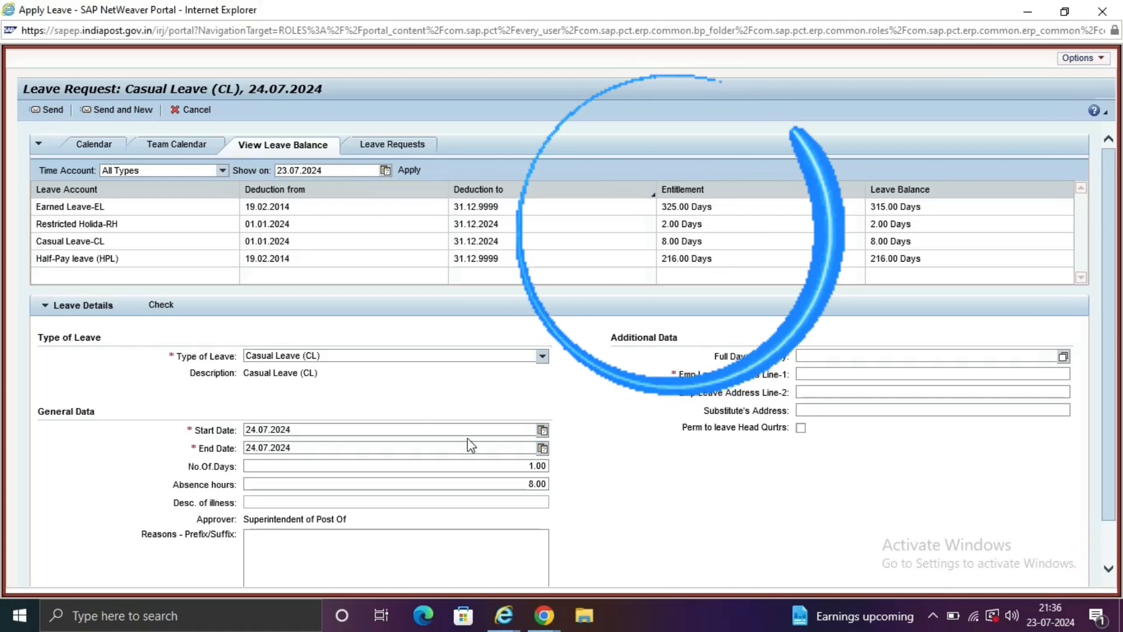
Pick 19.08.2024 from the calendar as the leave Start Date.
{"action": "left_click", "coordinate": [542, 432]}
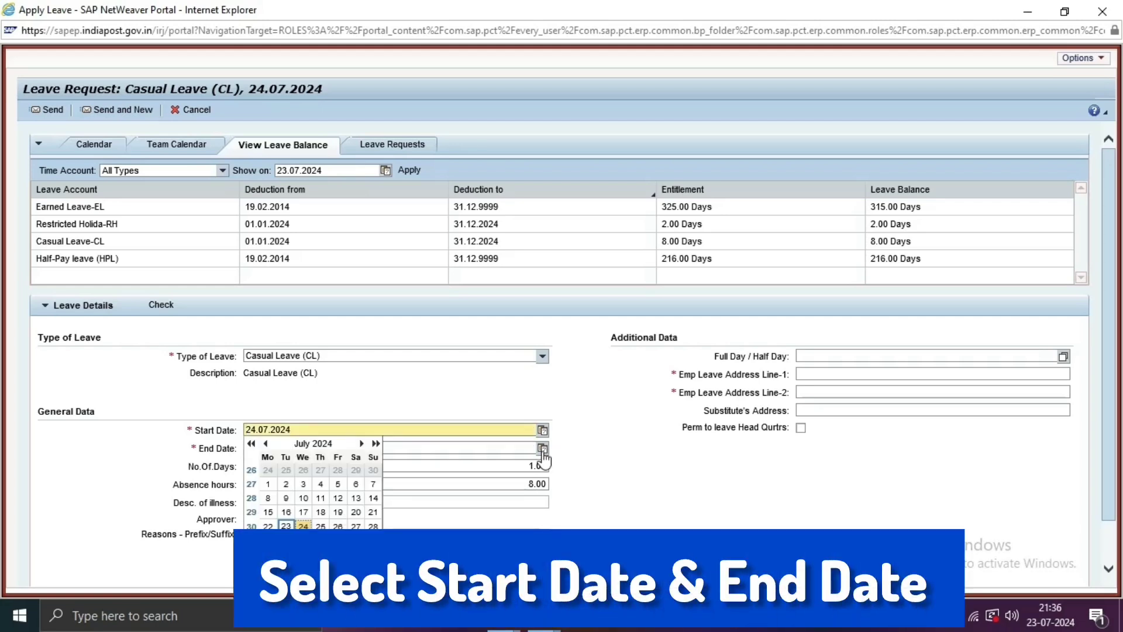
{"action": "left_click", "coordinate": [363, 445]}
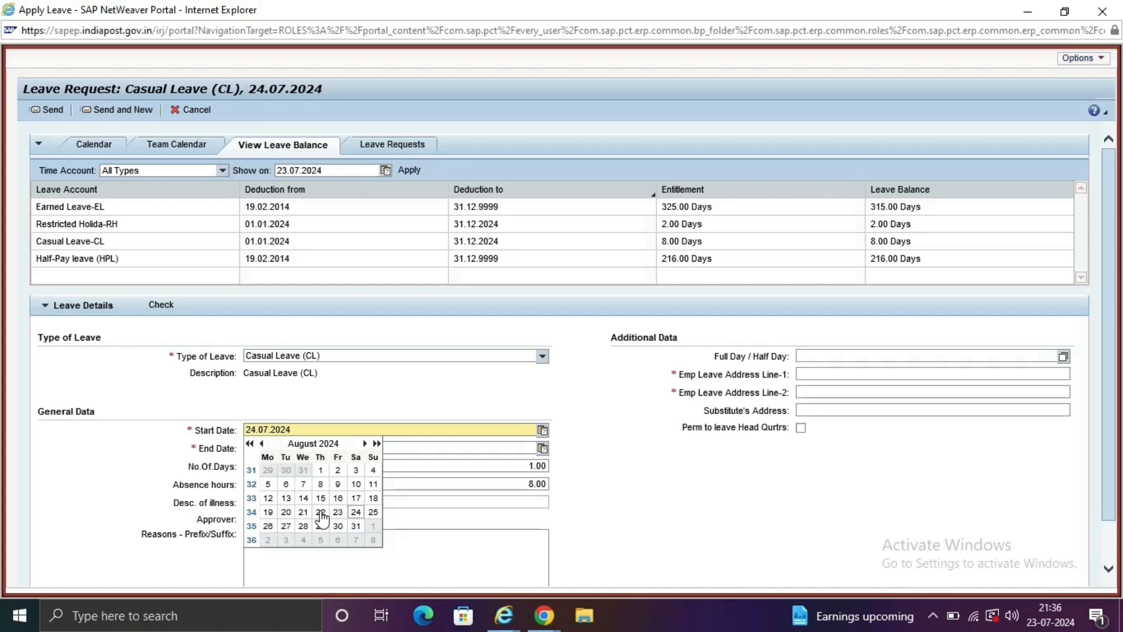
{"action": "left_click", "coordinate": [268, 512]}
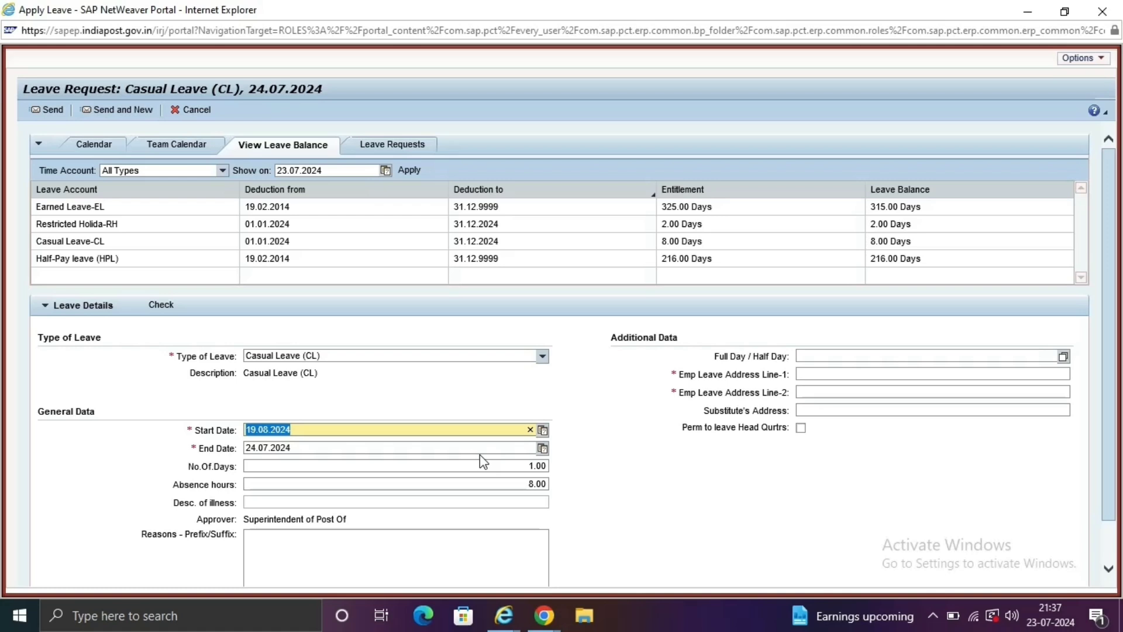
{"action": "left_click", "coordinate": [507, 351]}
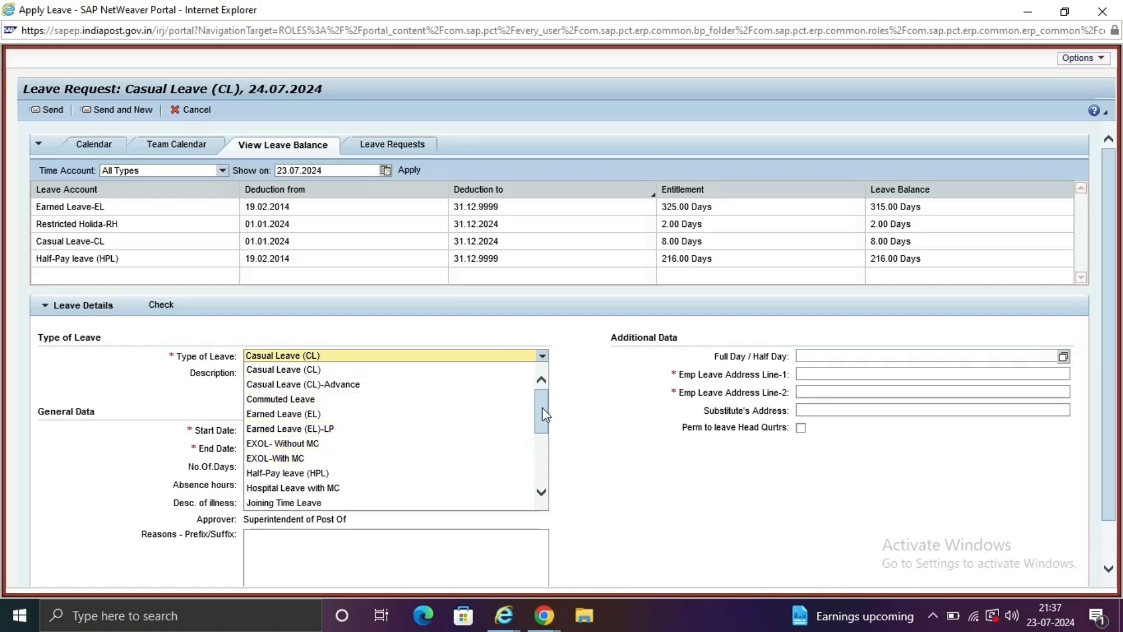
Change the leave type to Restricted Leave (RH) and start a new line in Reasons - Prefix/Suffix.
{"action": "left_click_drag", "start_coordinate": [542, 414], "coordinate": [544, 467]}
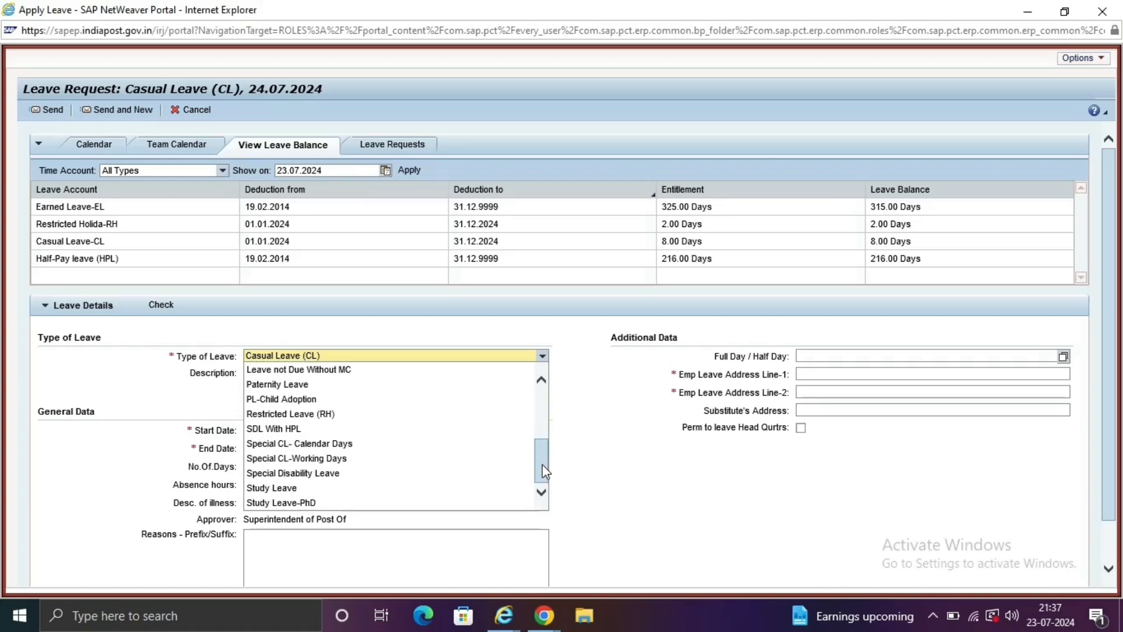
{"action": "left_click", "coordinate": [318, 416]}
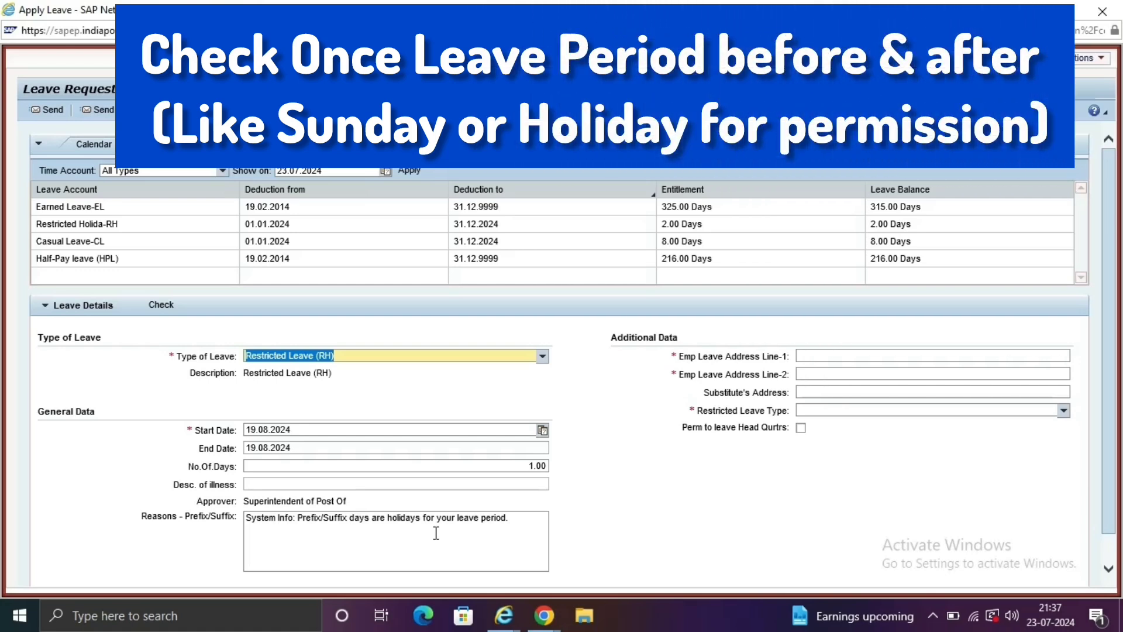
{"action": "left_click", "coordinate": [498, 518]}
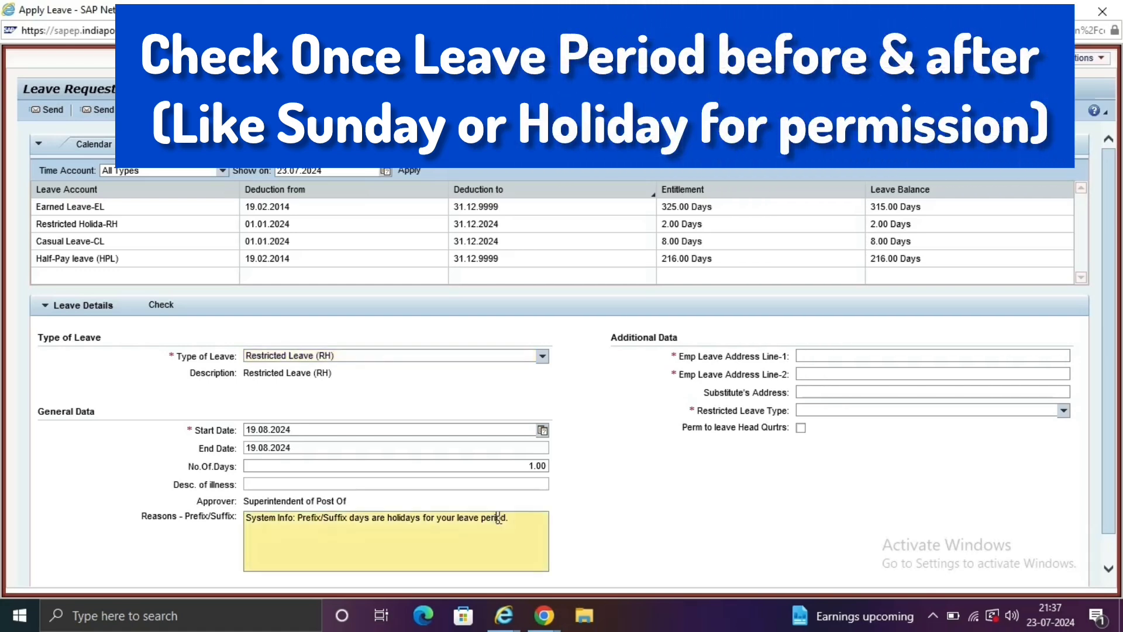
{"action": "left_click", "coordinate": [527, 527]}
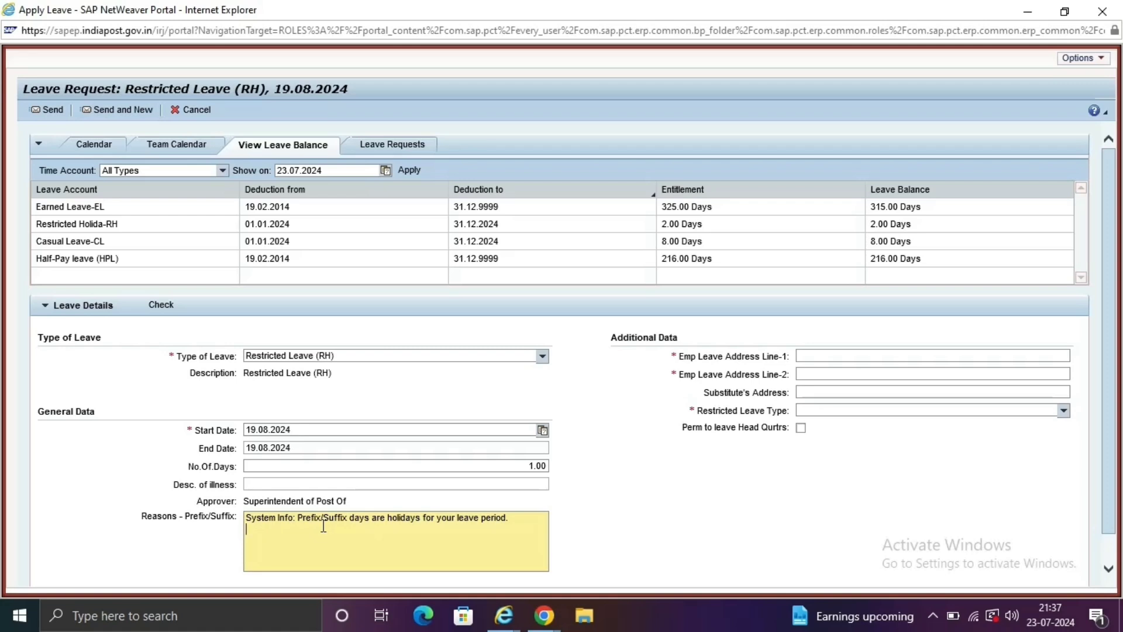
Enter the reason asking to avail the prefix holiday on Sunday 18.08.24, removing the extra line break.
{"action": "type", "text": "r"}
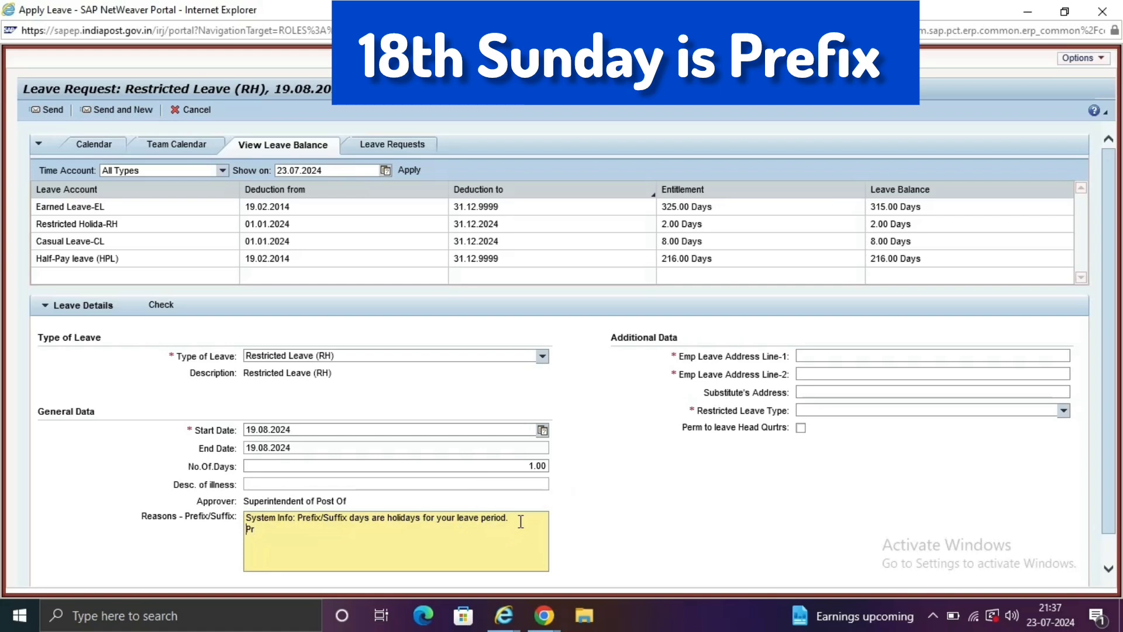
{"action": "key", "text": "Home"}
{"action": "key", "text": "BackSpace"}
{"action": "key", "text": "BackSpace"}
{"action": "key", "text": "BackSpace"}
{"action": "key", "text": "BackSpace"}
{"action": "key", "text": "BackSpace"}
{"action": "key", "text": "BackSpace"}
{"action": "key", "text": "BackSpace"}
{"action": "key", "text": "BackSpace"}
{"action": "key", "text": "BackSpace"}
{"action": "key", "text": "BackSpace"}
{"action": "key", "text": "BackSpace"}
{"action": "key", "text": "BackSpace"}
{"action": "key", "text": "BackSpace"}
{"action": "key", "text": "BackSpace"}
{"action": "key", "text": "BackSpace"}
{"action": "key", "text": "BackSpace"}
{"action": "key", "text": "BackSpace"}
{"action": "key", "text": "BackSpace"}
{"action": "key", "text": "BackSpace"}
{"action": "key", "text": "BackSpace"}
{"action": "key", "text": "BackSpace"}
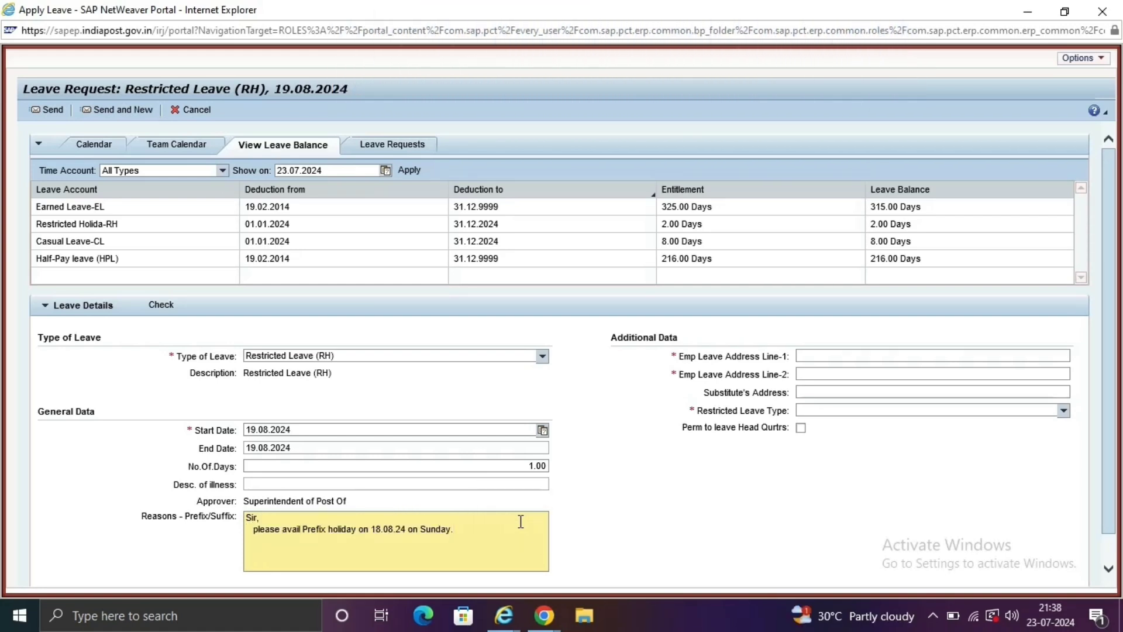
{"action": "left_click", "coordinate": [839, 355]}
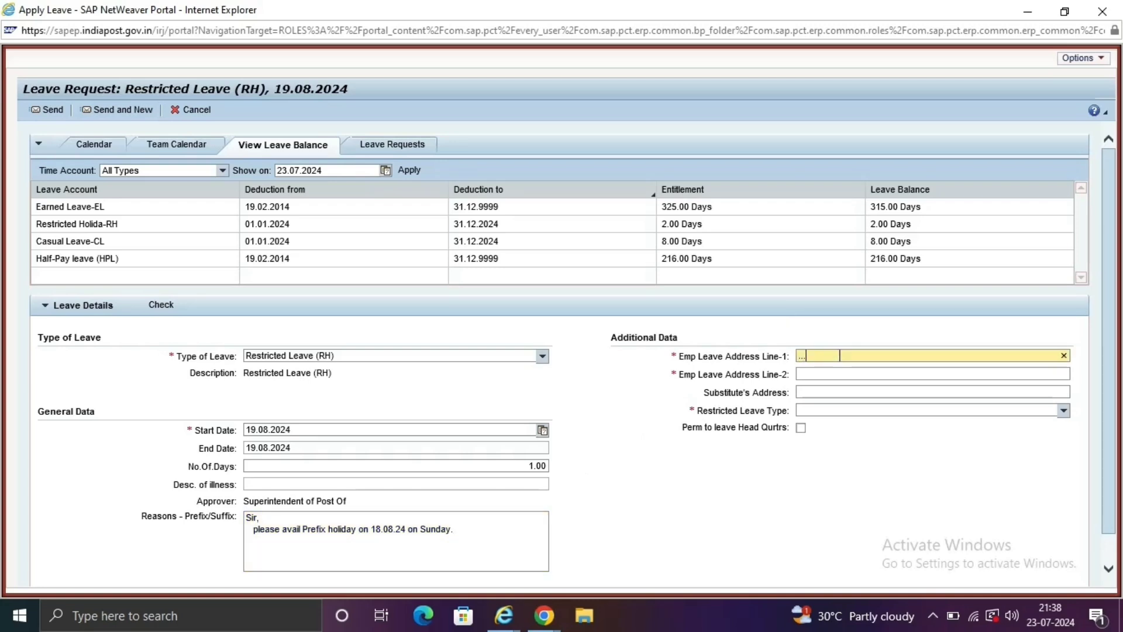
Fill Emp Leave Address Line-2 and choose 19.08.2024-MONDAY(RAKSHA BANDHAN) as the restricted holiday.
{"action": "left_click", "coordinate": [821, 373]}
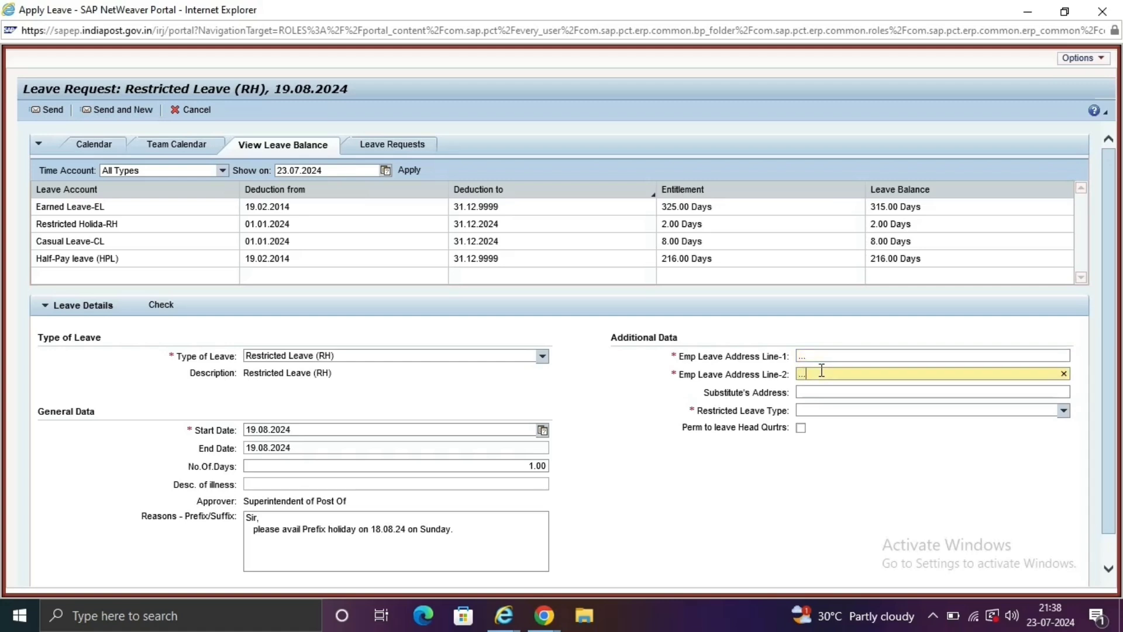
{"action": "left_click", "coordinate": [806, 410]}
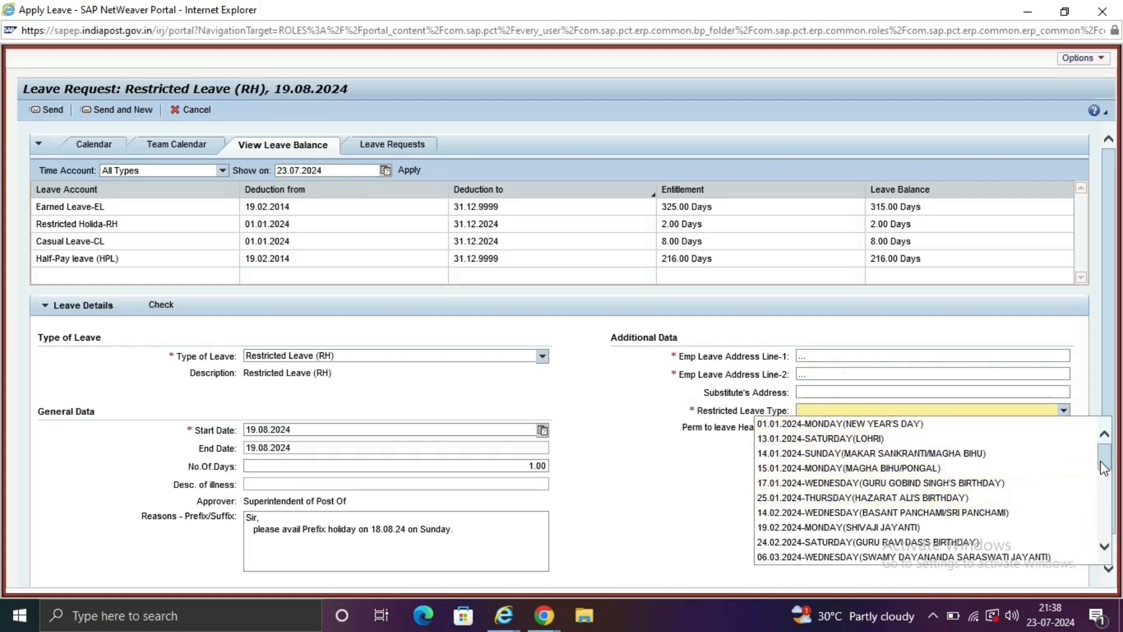
{"action": "left_click_drag", "start_coordinate": [1104, 468], "coordinate": [1102, 510]}
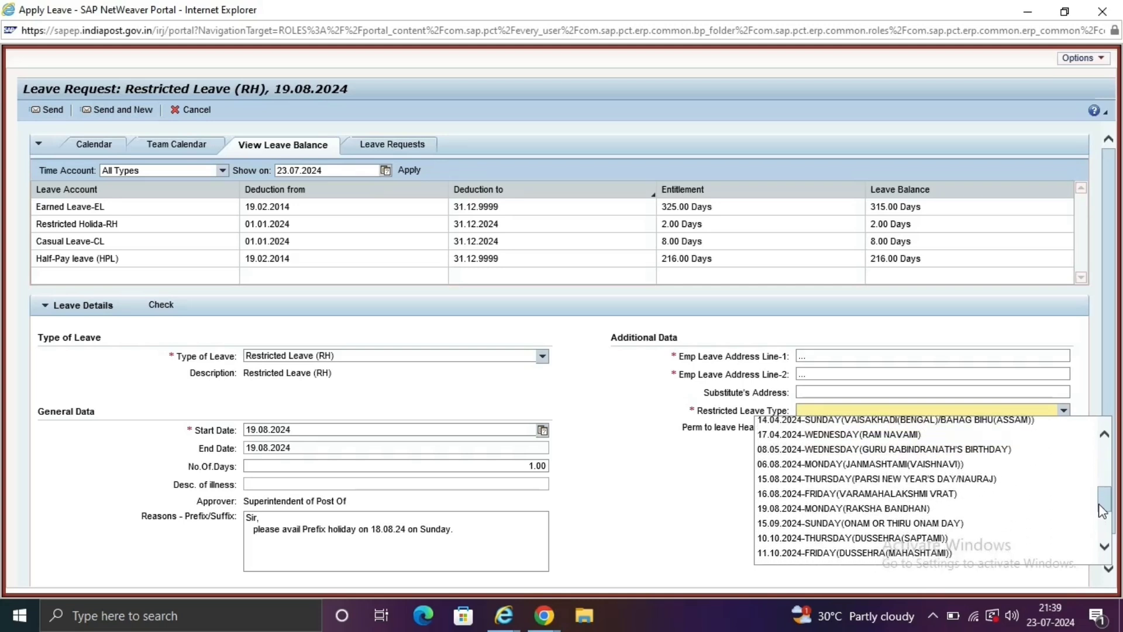
{"action": "left_click", "coordinate": [859, 510]}
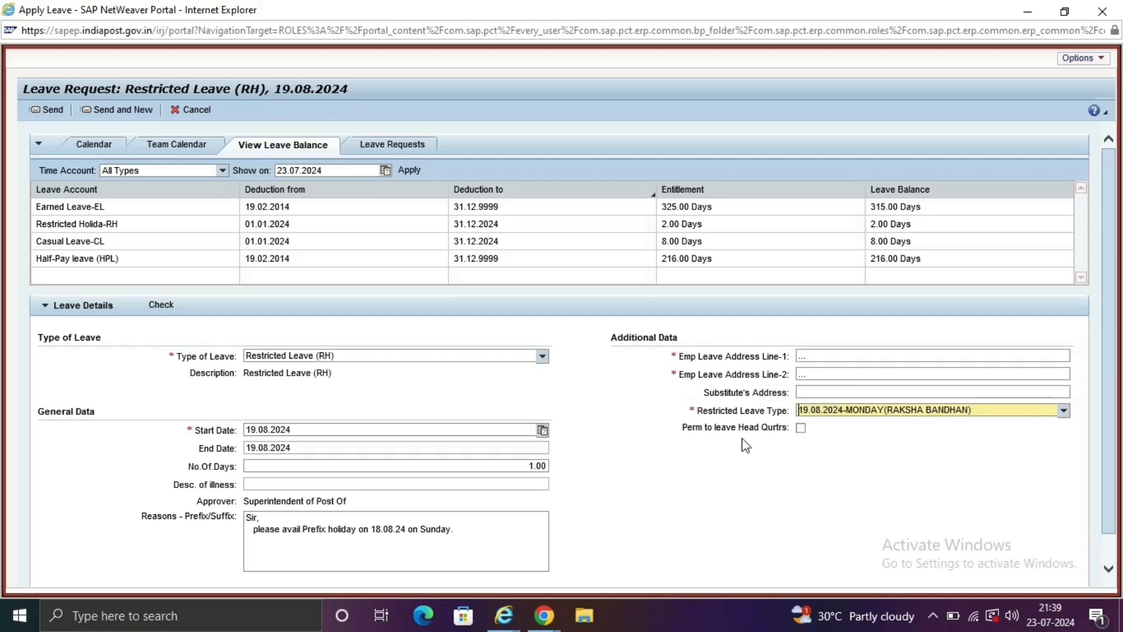
Tick Perm to leave Head Qurtrs and send the Restricted Leave request for confirmation.
{"action": "left_click", "coordinate": [801, 428]}
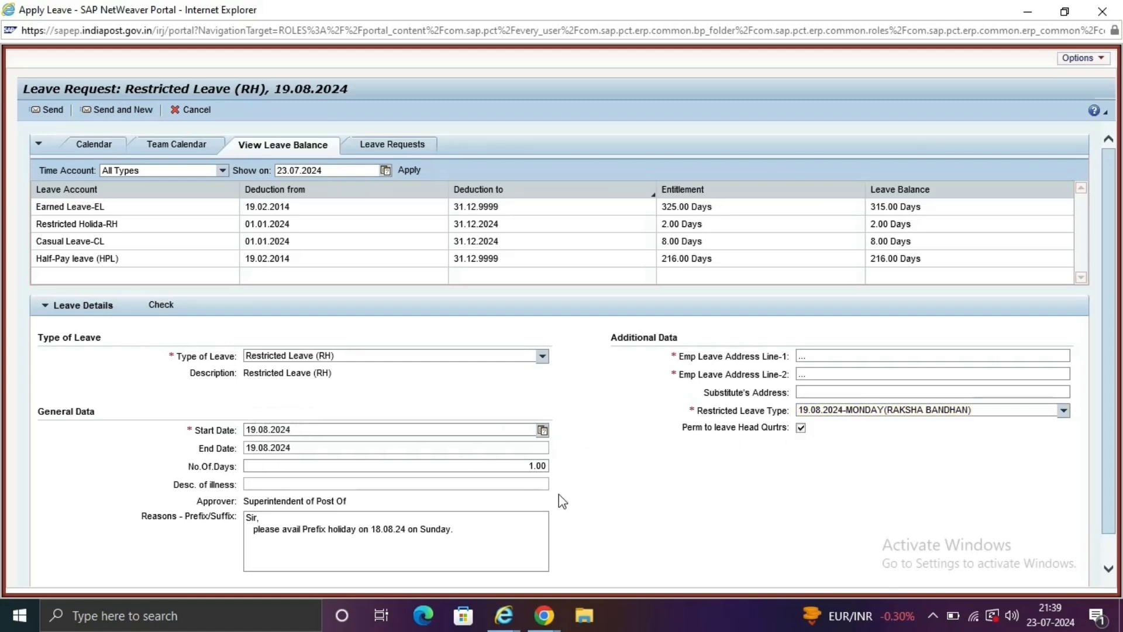
{"action": "left_click_drag", "start_coordinate": [1115, 174], "coordinate": [1119, 299]}
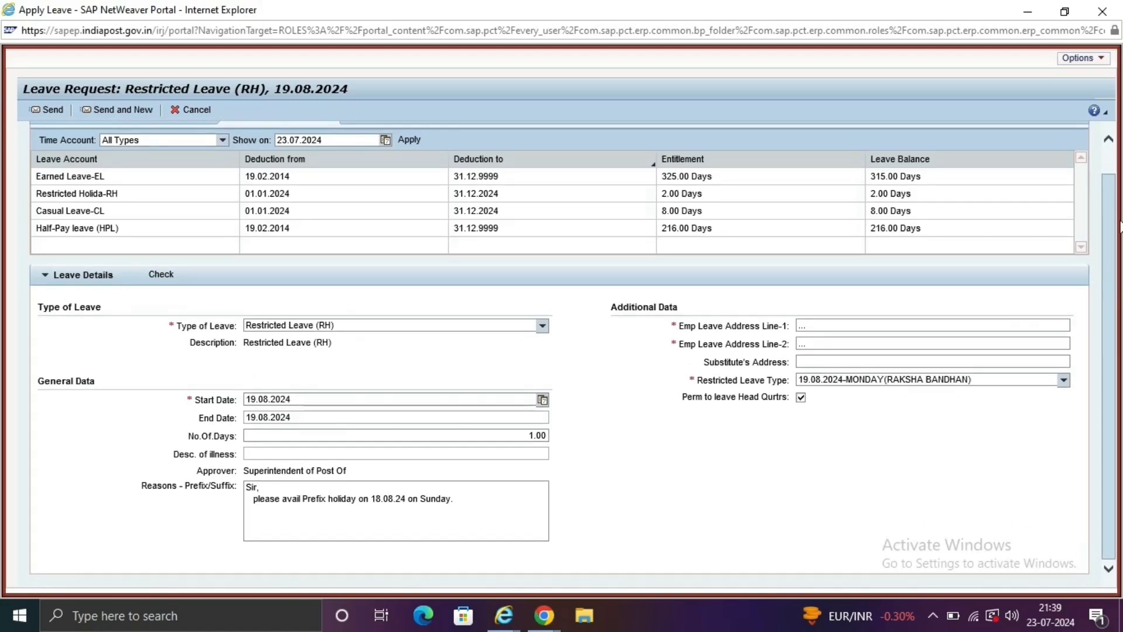
{"action": "left_click_drag", "start_coordinate": [1110, 227], "coordinate": [1107, 174]}
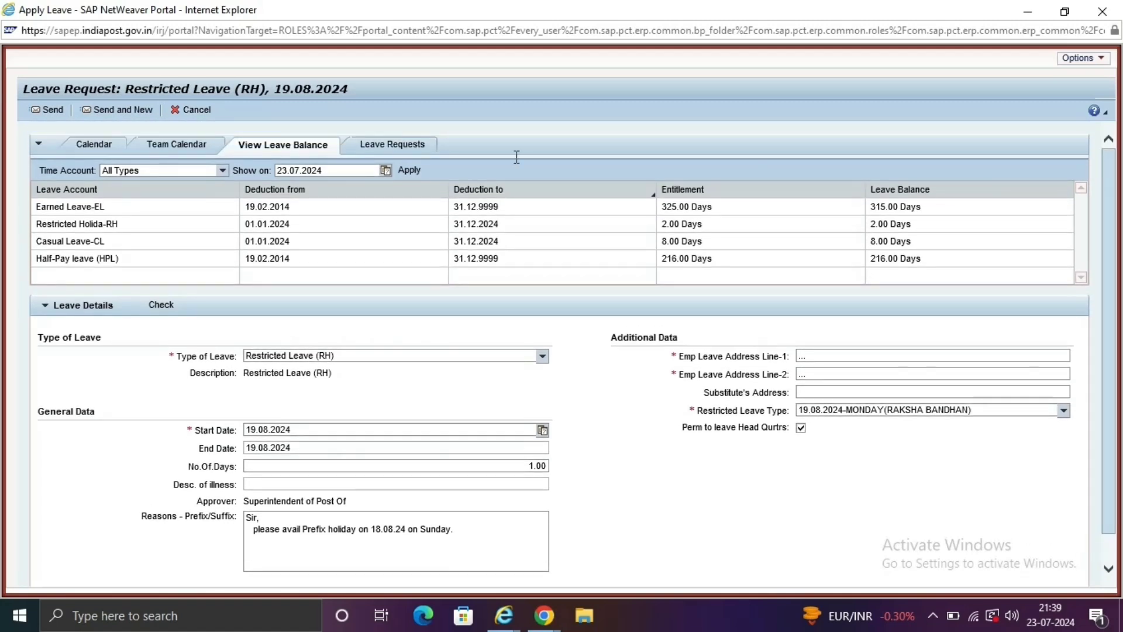
{"action": "left_click", "coordinate": [51, 114]}
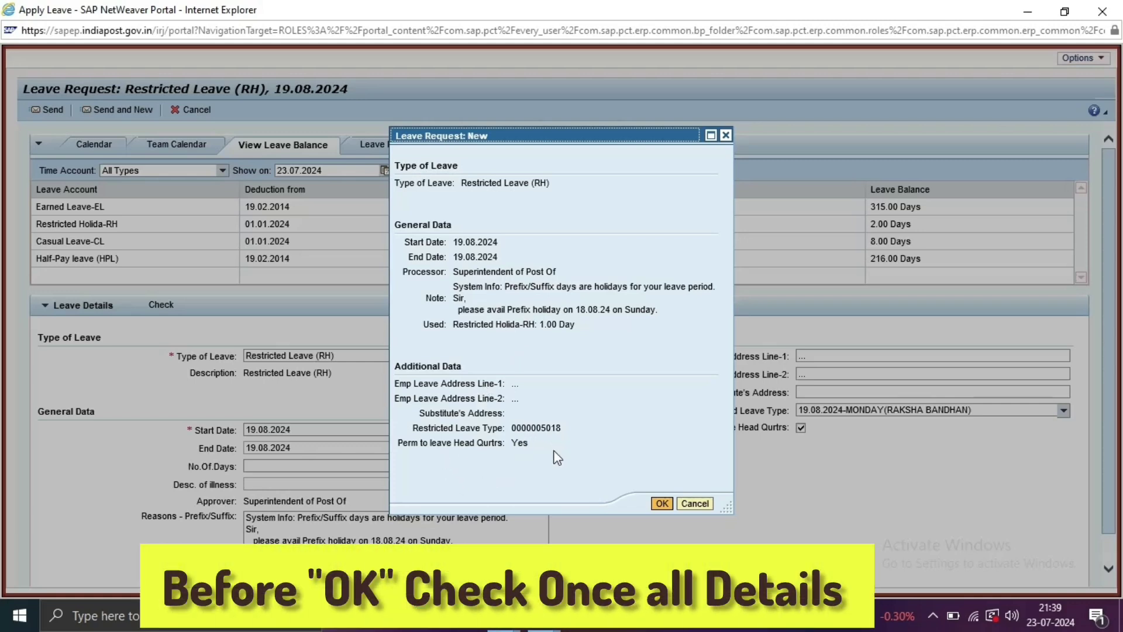
Confirm with OK to send the 19.08.2024 Restricted Leave (RH) request.
{"action": "left_click", "coordinate": [662, 505]}
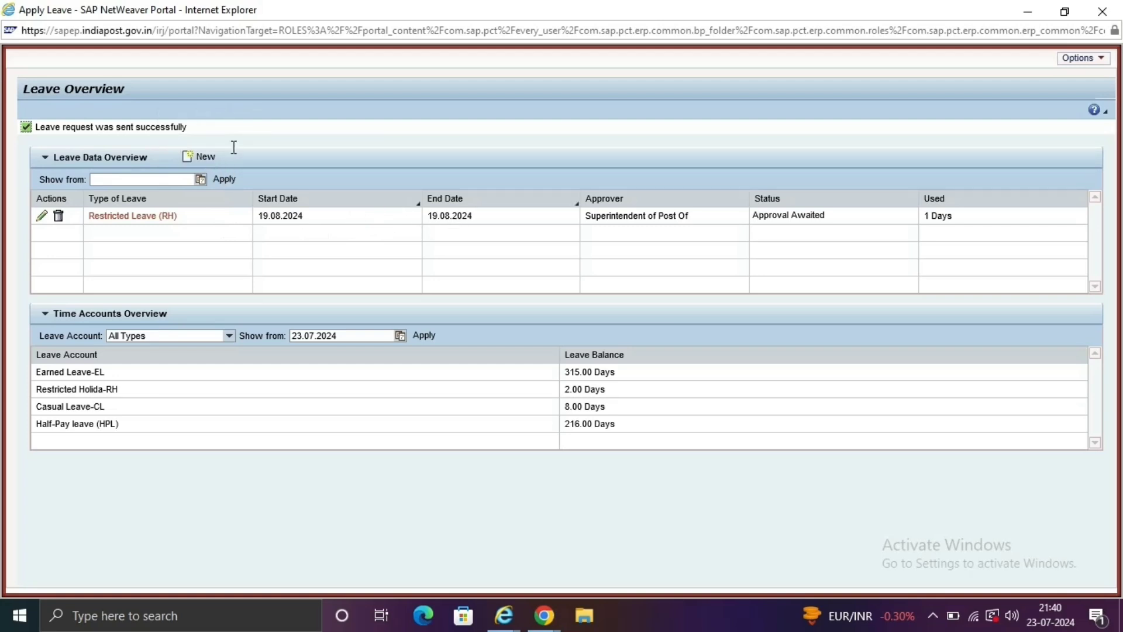
Create a new leave request from Leave Data Overview and set its type to Casual Leave (CL).
{"action": "left_click", "coordinate": [203, 164]}
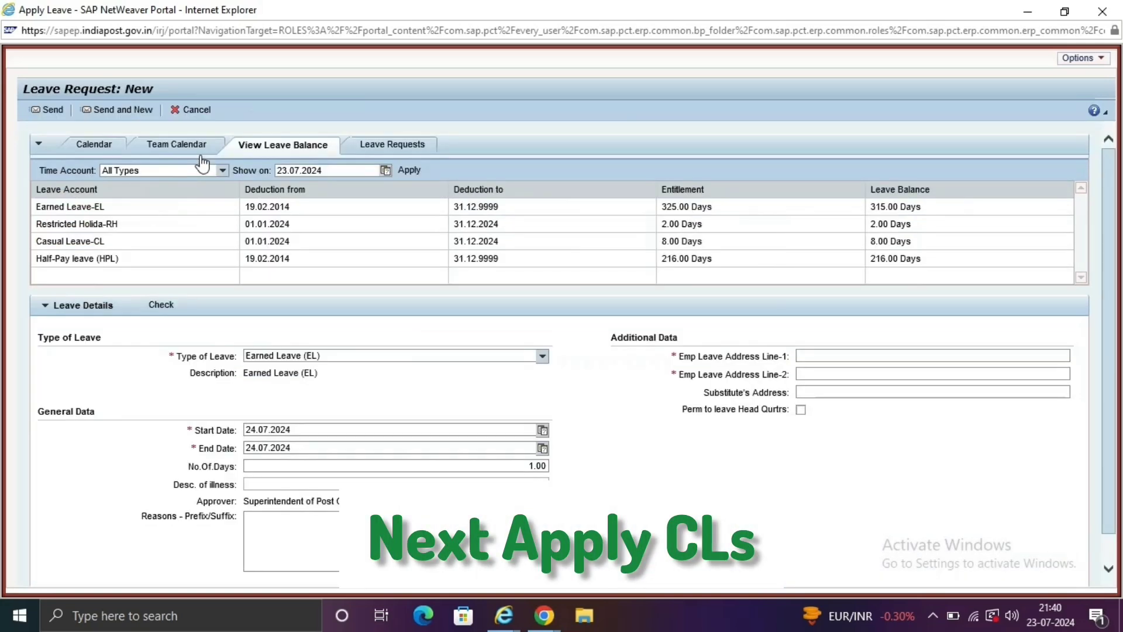
{"action": "left_click", "coordinate": [543, 358]}
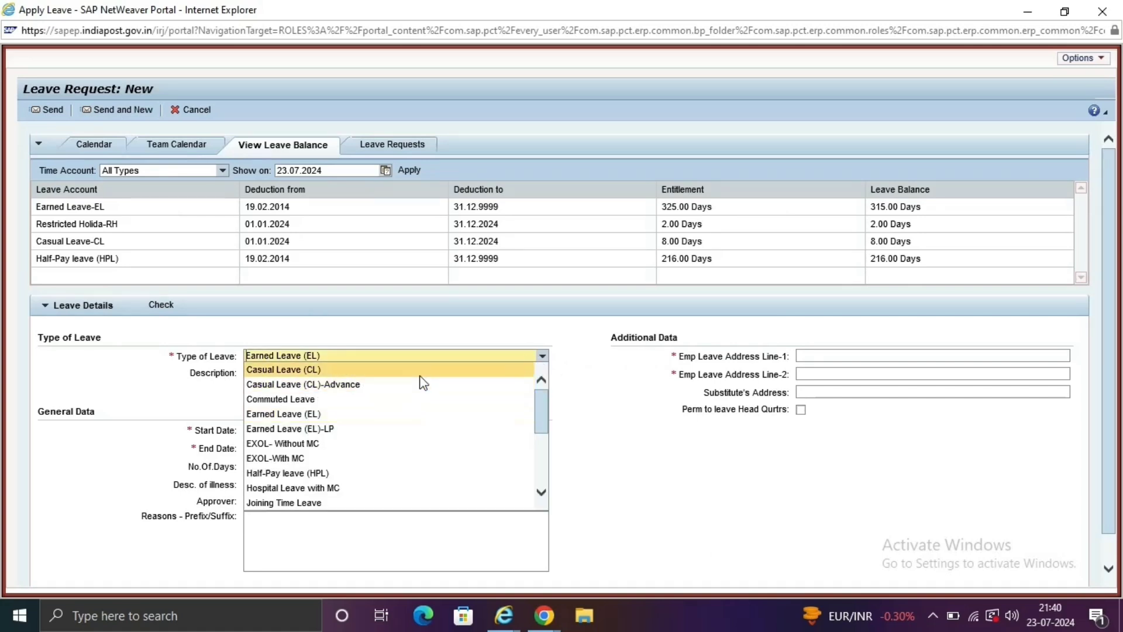
{"action": "left_click", "coordinate": [423, 383]}
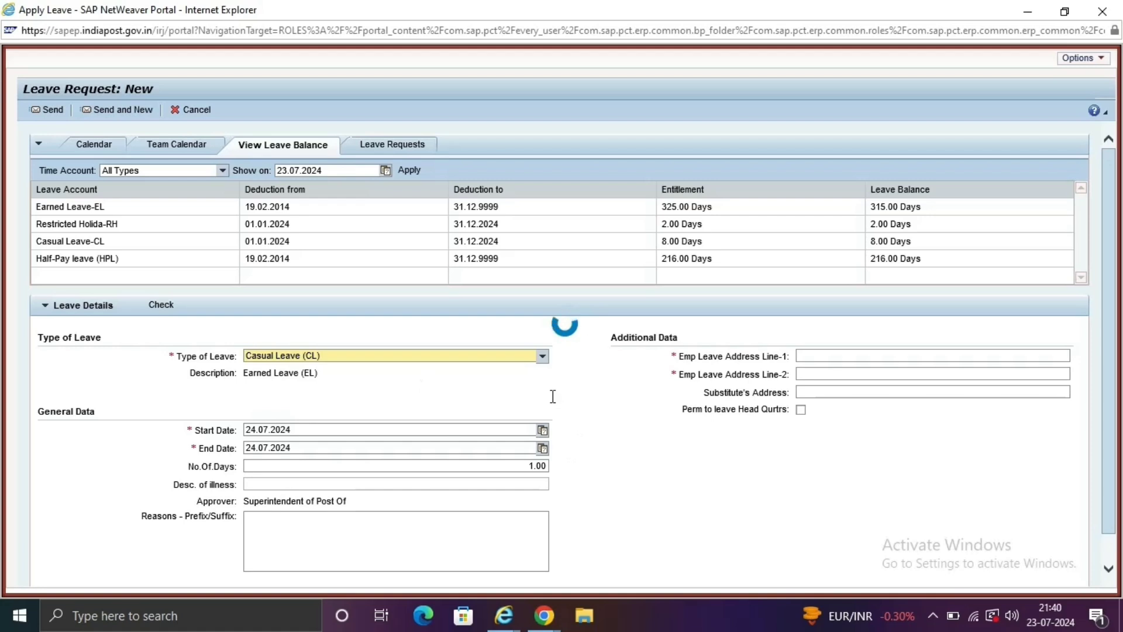
Set the casual leave Start Date to 20.08.2024 using the calendar.
{"action": "left_click", "coordinate": [542, 432]}
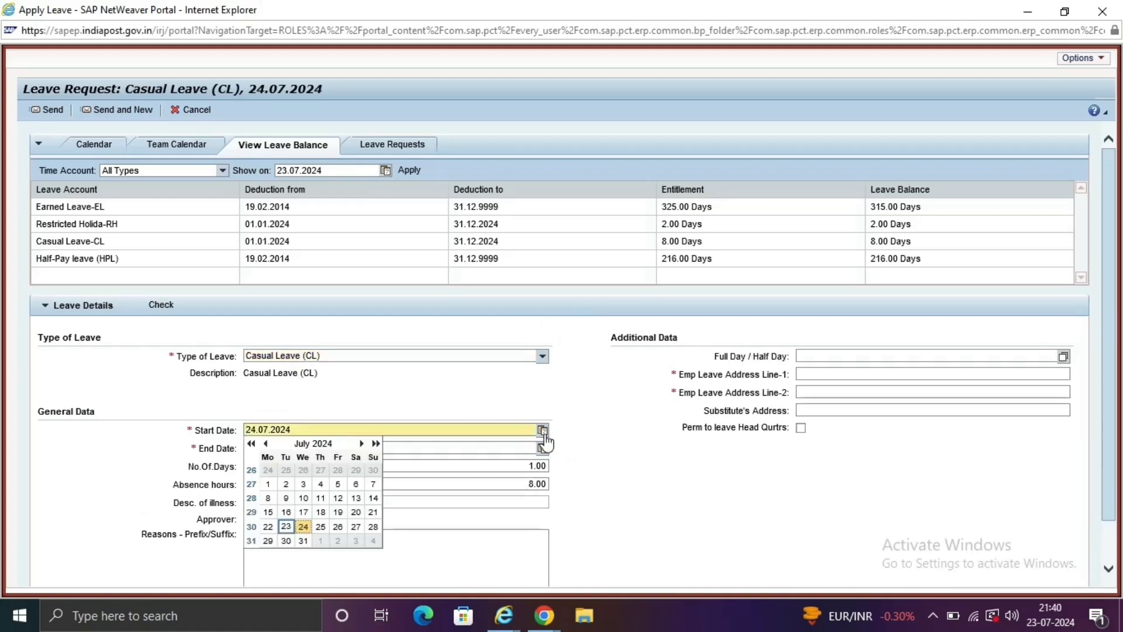
{"action": "left_click", "coordinate": [361, 444]}
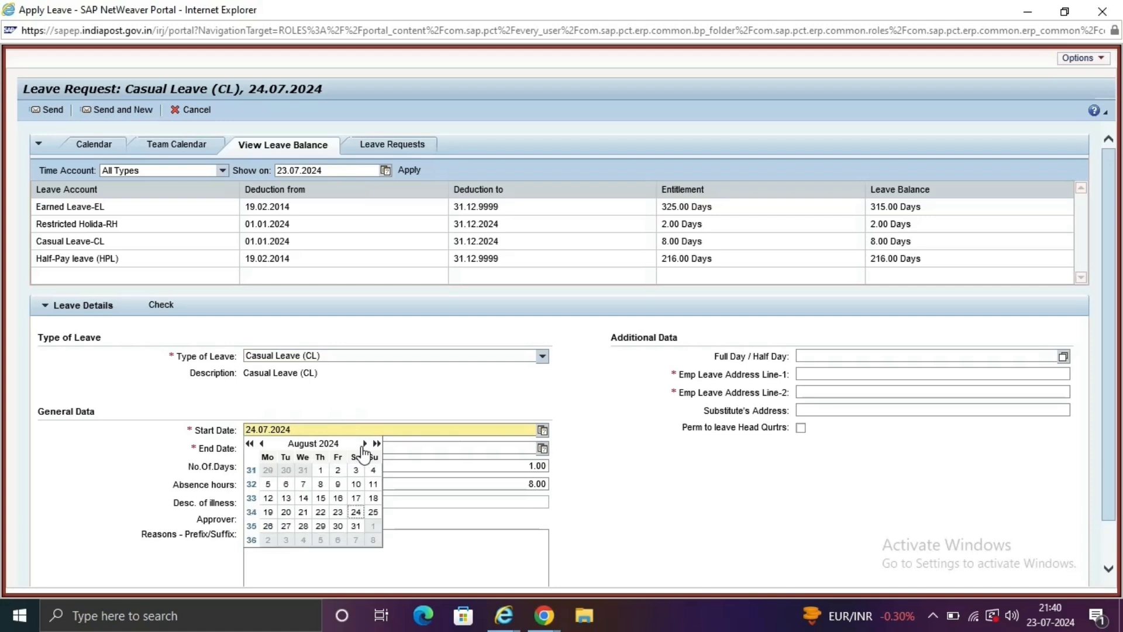
{"action": "left_click", "coordinate": [286, 513]}
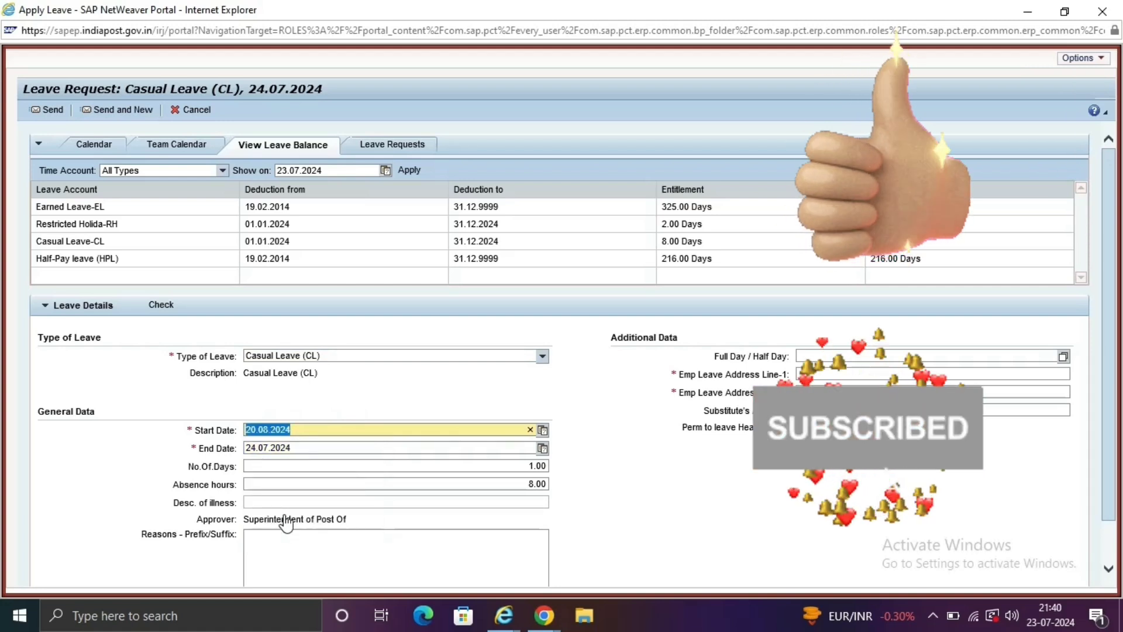
Set the End Date to 21.08.2024 and refresh to 2.00 days and 16.00 absence hours.
{"action": "left_click", "coordinate": [542, 448]}
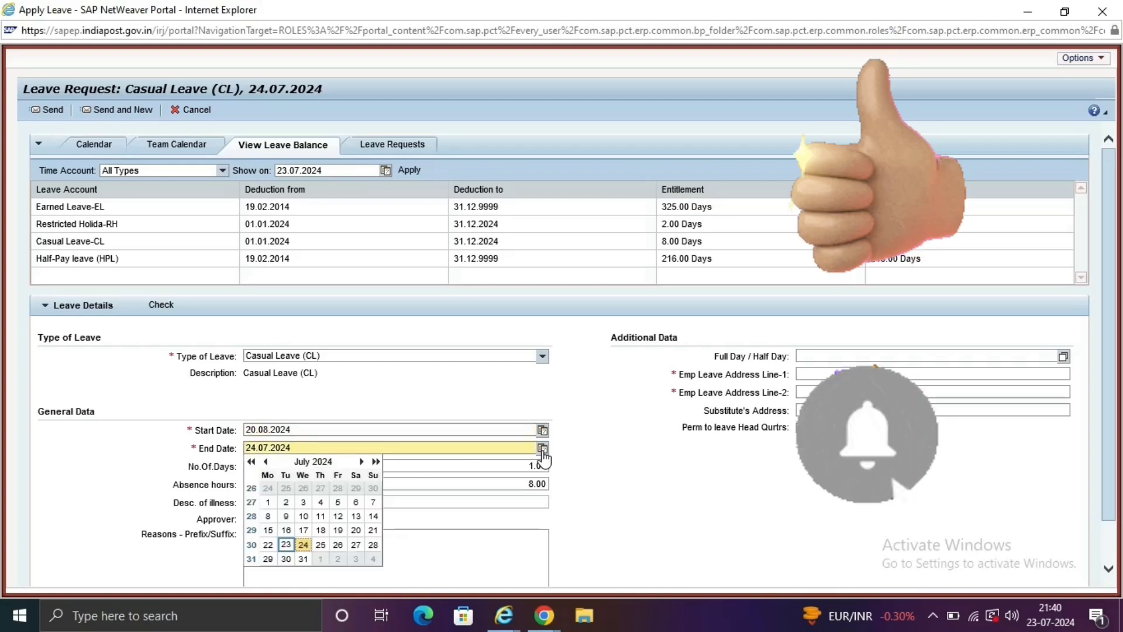
{"action": "left_click", "coordinate": [303, 545]}
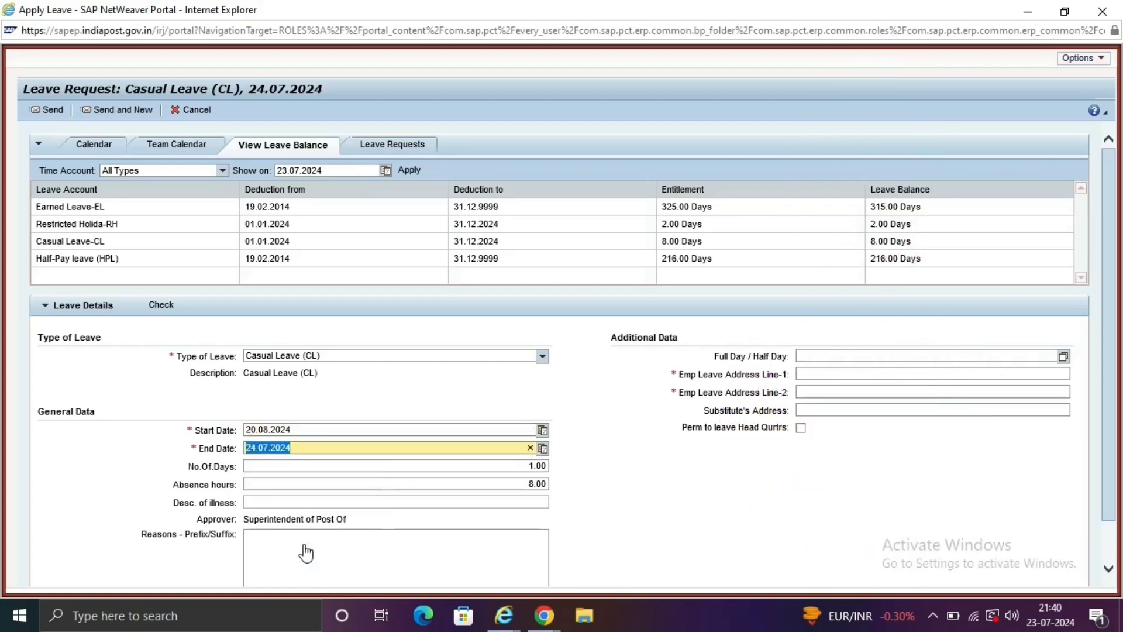
{"action": "left_click", "coordinate": [541, 448]}
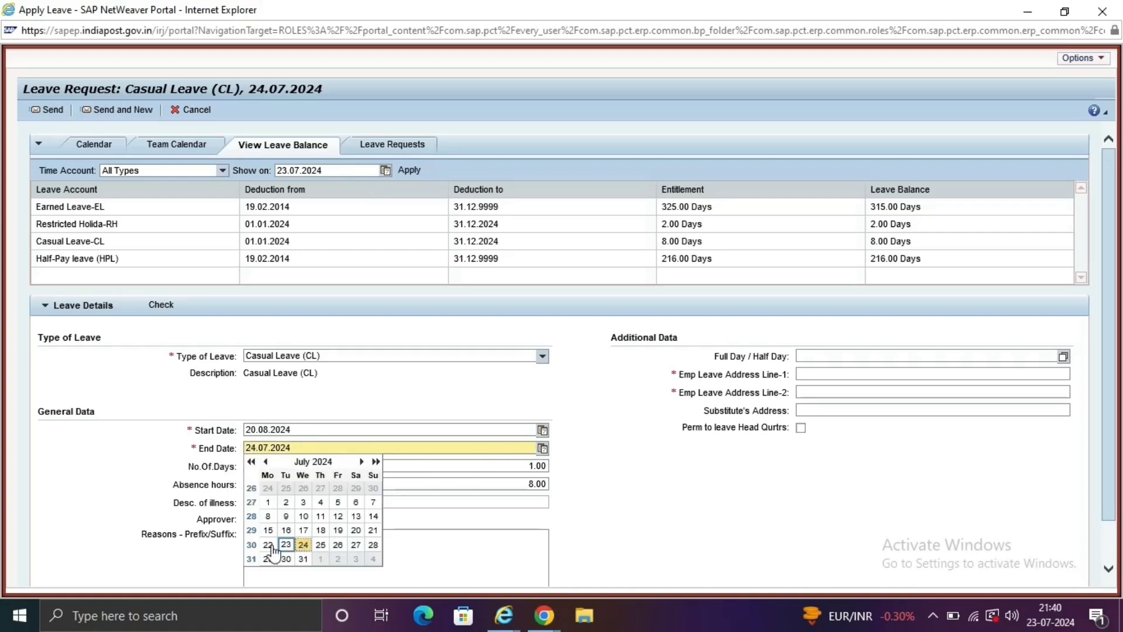
{"action": "left_click", "coordinate": [362, 462]}
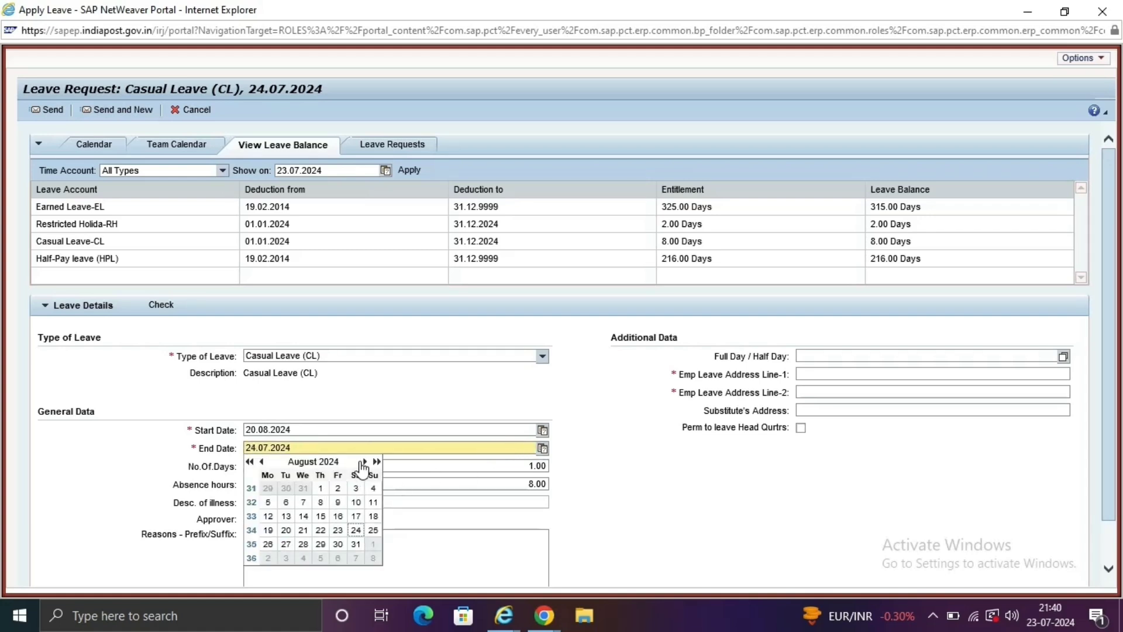
{"action": "left_click", "coordinate": [301, 530]}
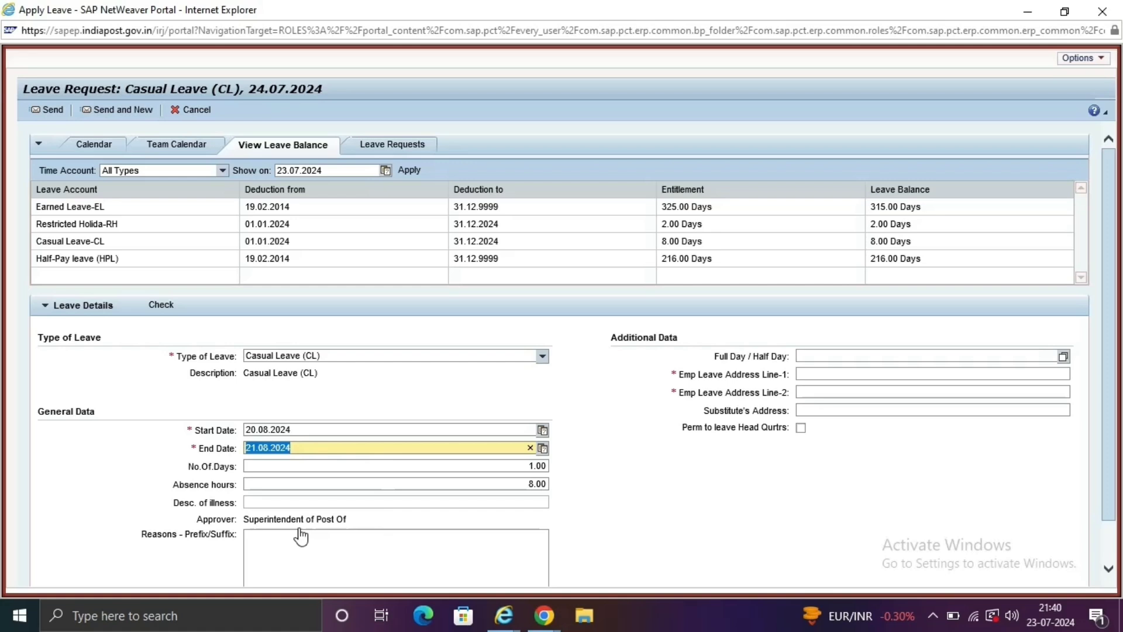
{"action": "left_click", "coordinate": [531, 466]}
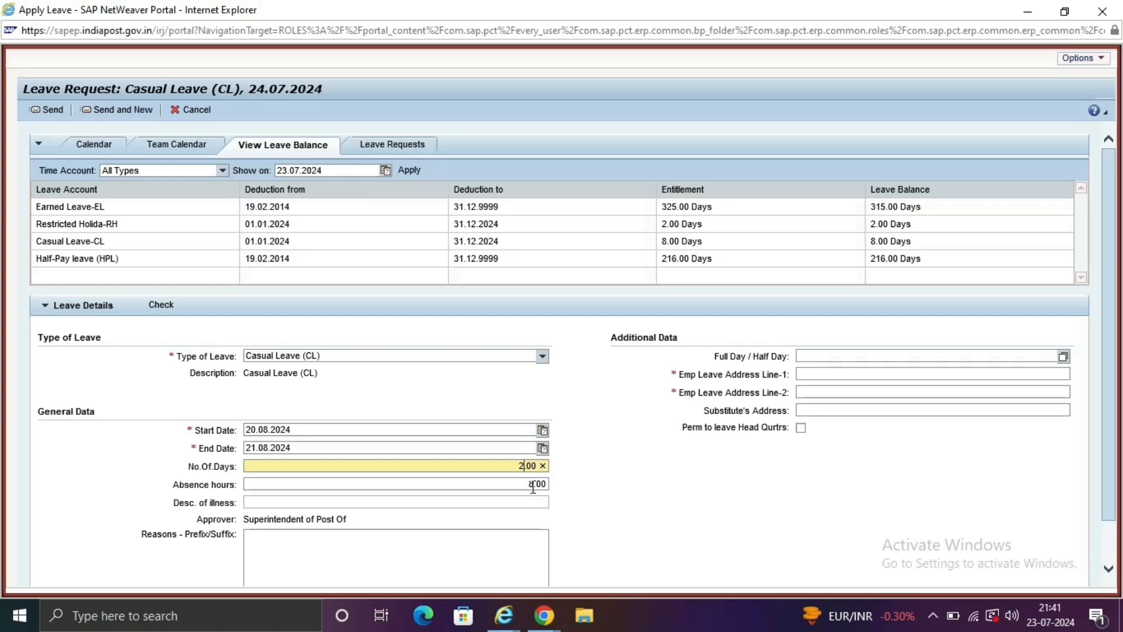
{"action": "left_click", "coordinate": [532, 484]}
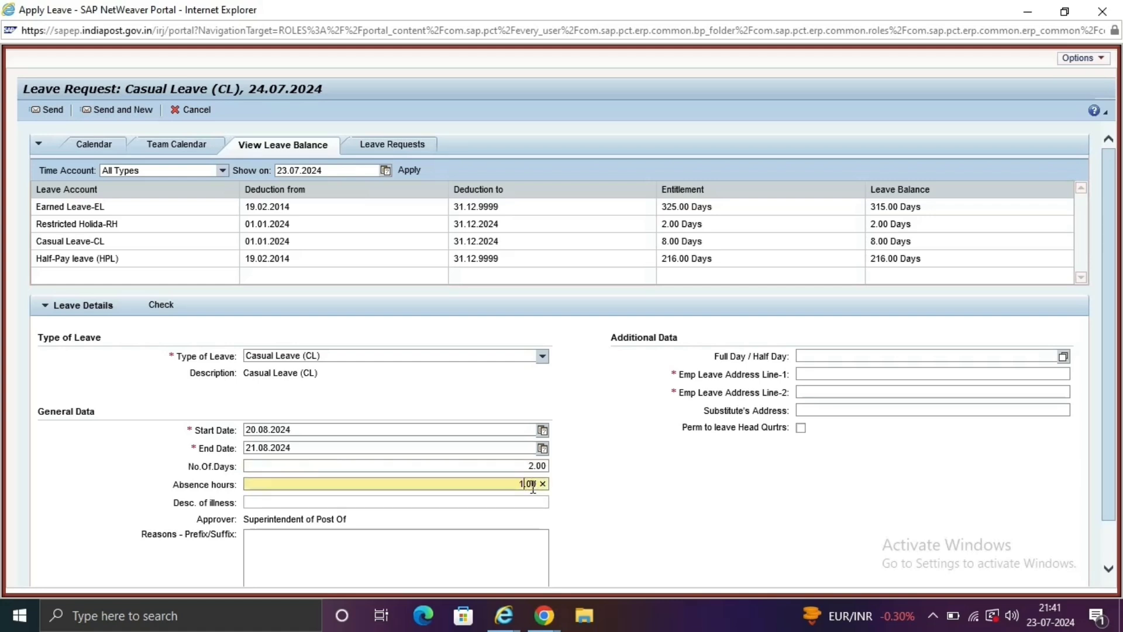
{"action": "left_click", "coordinate": [372, 544]}
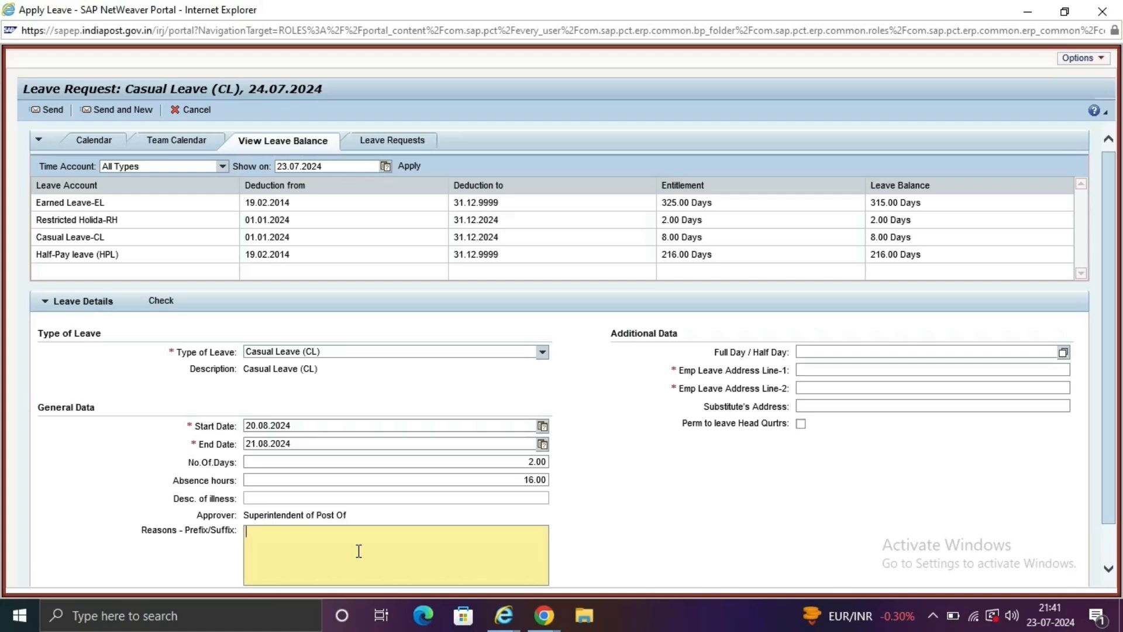
Enter reason 'no', dot placeholders in both address lines, and tick headquarters-leave permission.
{"action": "type", "text": "no"}
{"action": "left_click", "coordinate": [868, 368]}
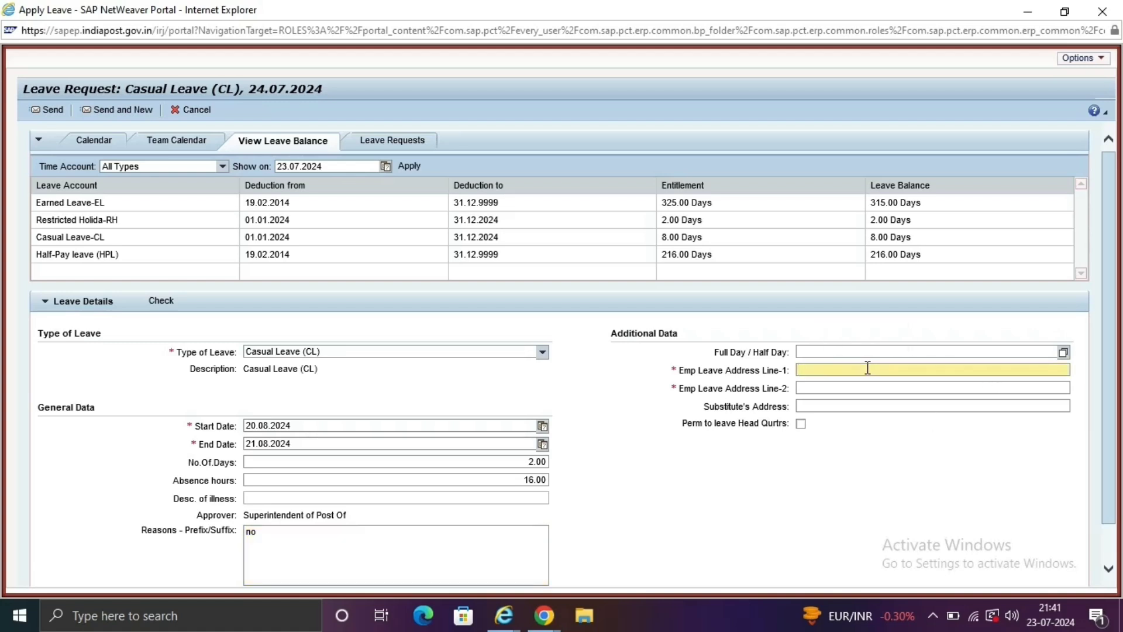
{"action": "type", "text": "...."}
{"action": "left_click", "coordinate": [816, 387]}
{"action": "type", "text": "..."}
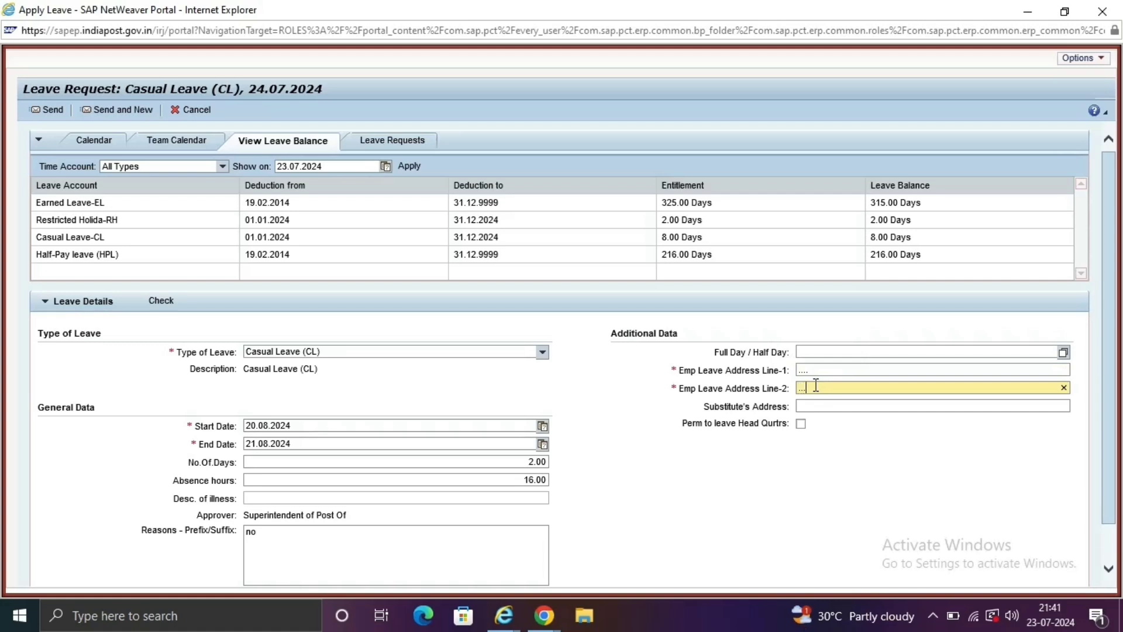
{"action": "left_click", "coordinate": [849, 406]}
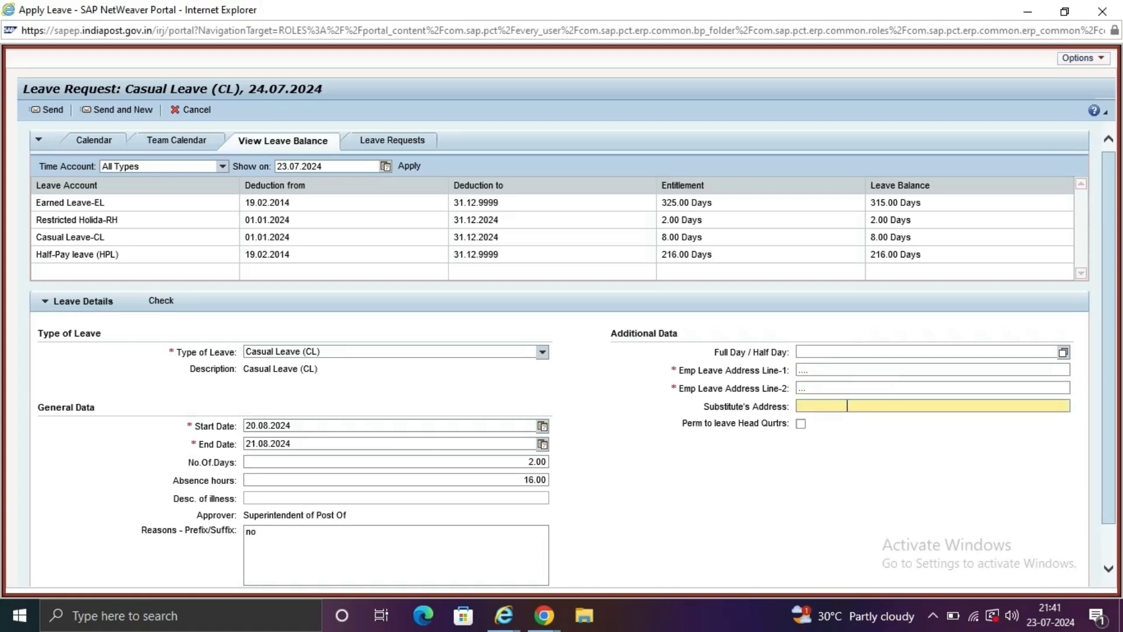
{"action": "left_click", "coordinate": [801, 425]}
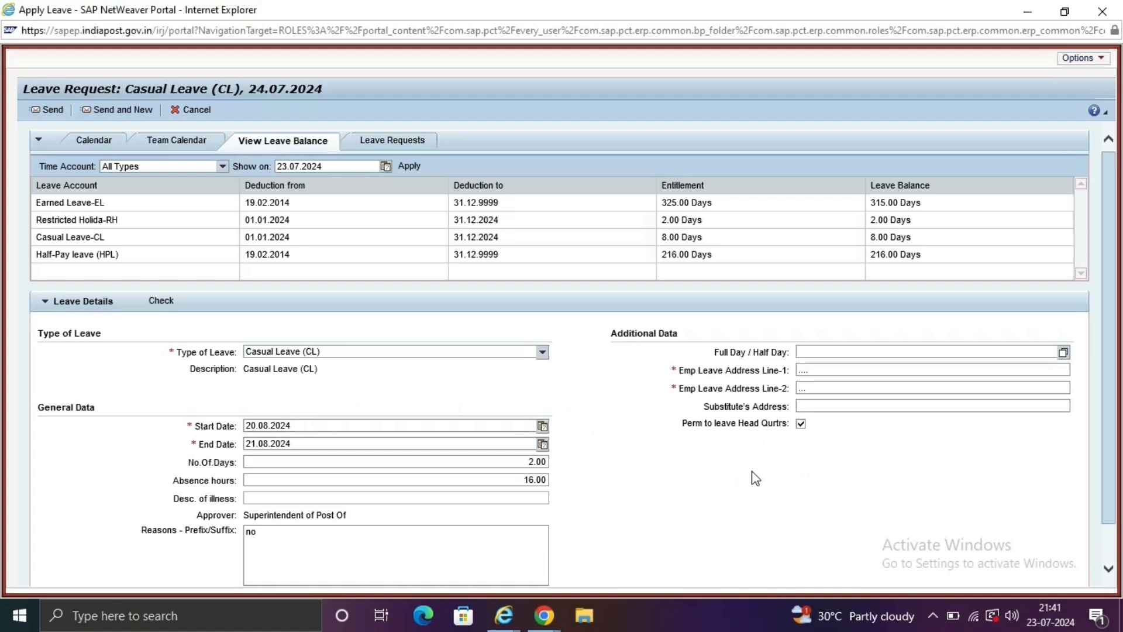
{"action": "left_click_drag", "start_coordinate": [1112, 346], "coordinate": [1115, 235]}
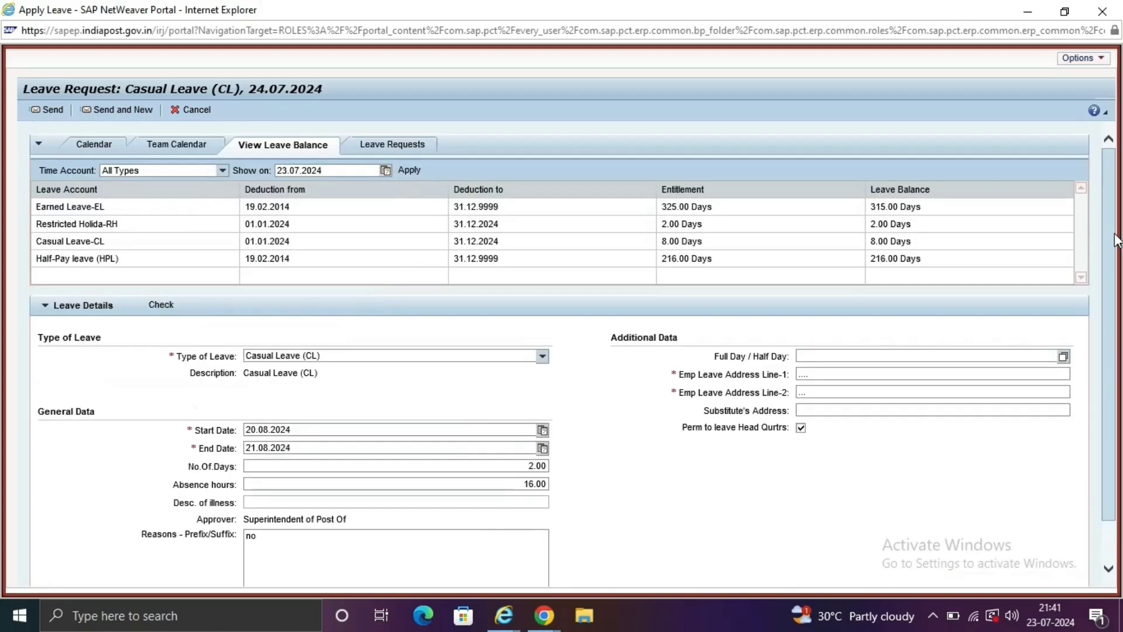
Send the Casual Leave request for 20.08.2024–21.08.2024 and confirm the summary with OK.
{"action": "left_click", "coordinate": [51, 111]}
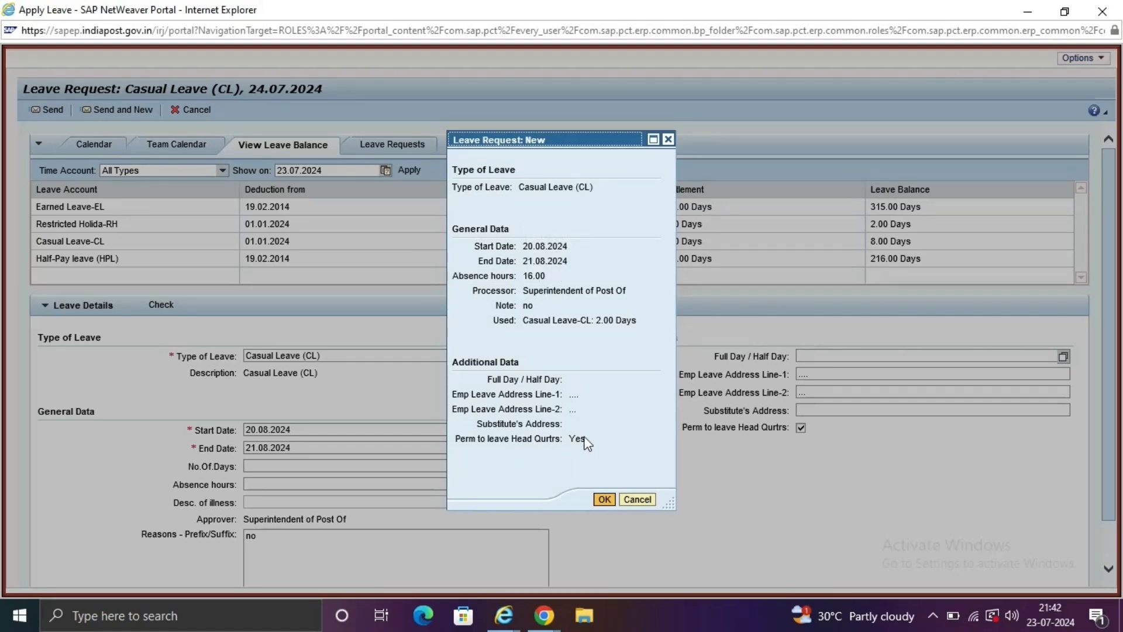
{"action": "left_click", "coordinate": [604, 502]}
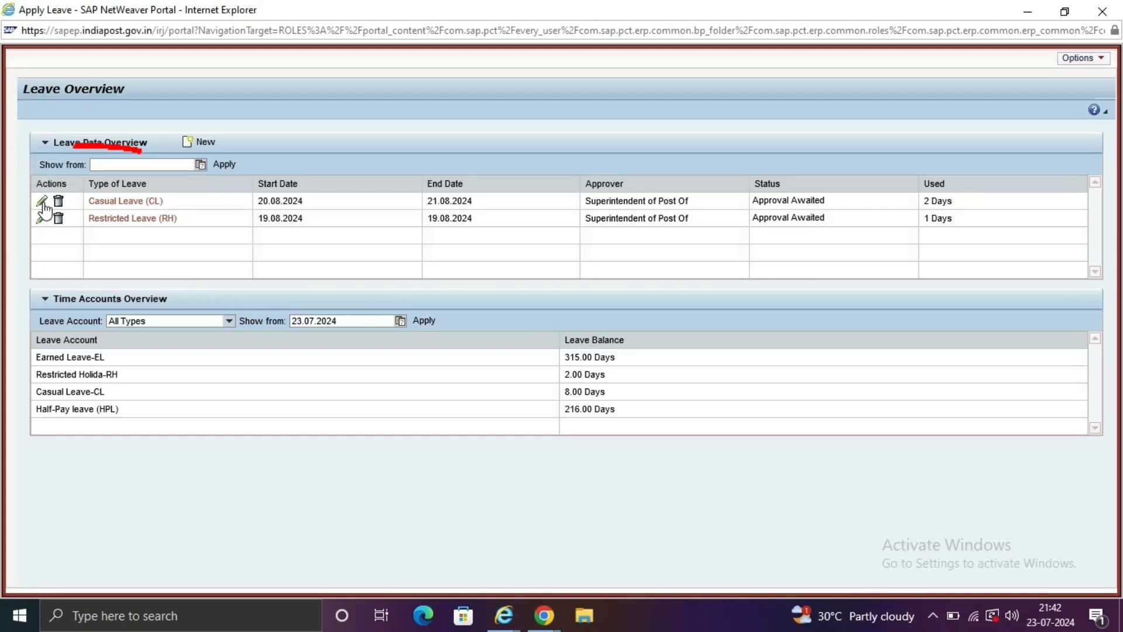
Check the submitted CL request and the Leave Requests list, then close the leave window.
{"action": "left_click", "coordinate": [44, 204]}
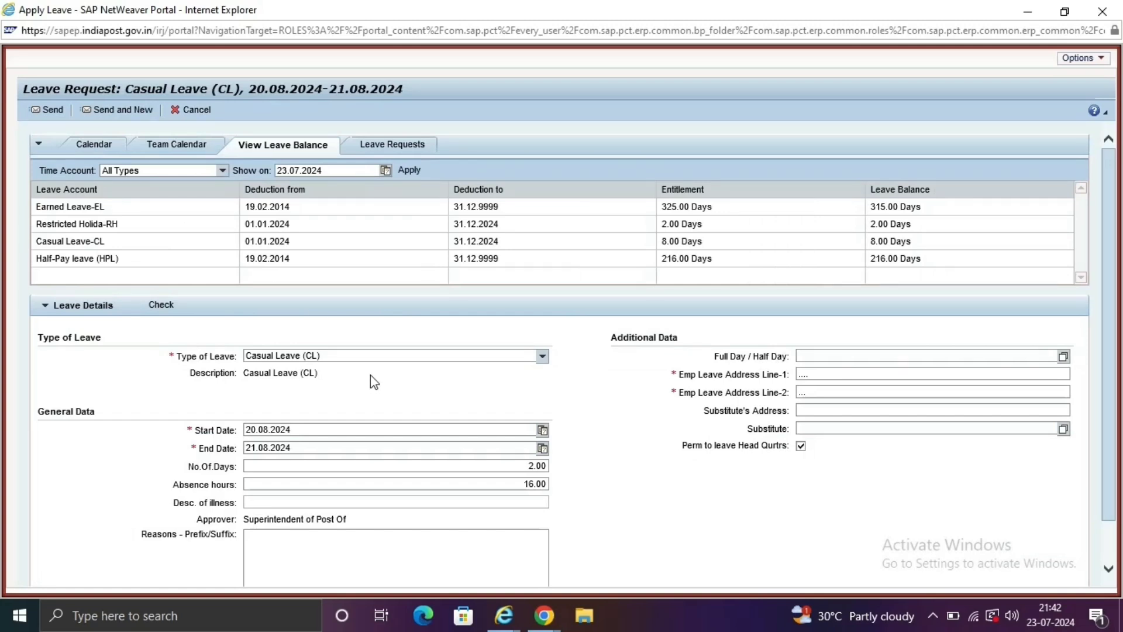
{"action": "left_click", "coordinate": [400, 153]}
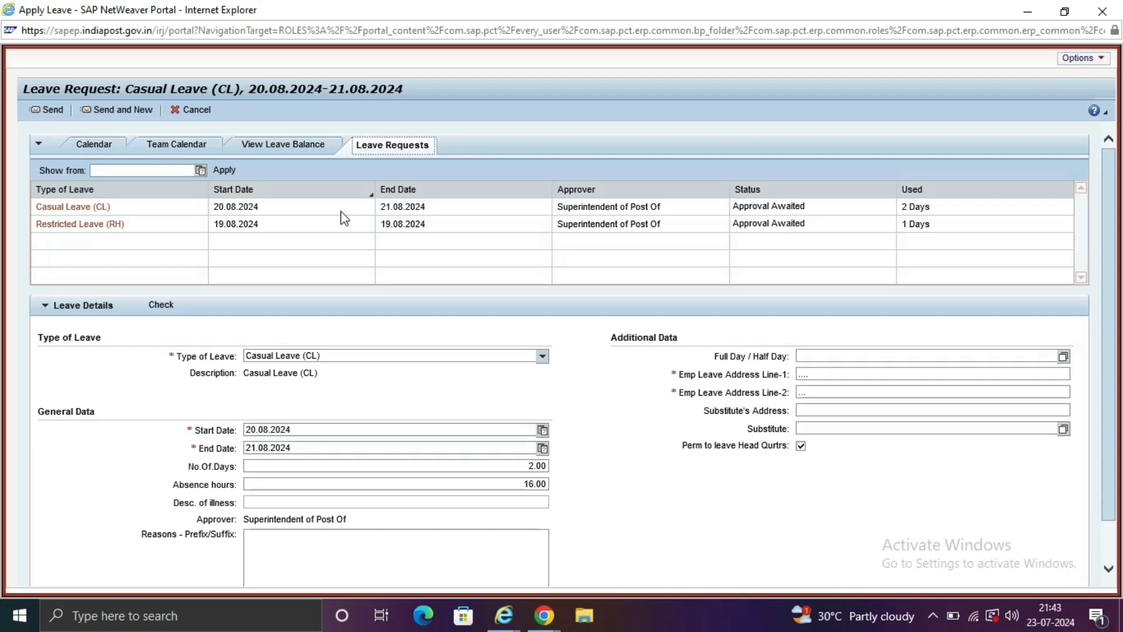
{"action": "scroll", "coordinate": [1093, 364], "scroll_direction": "down", "scroll_amount": 2}
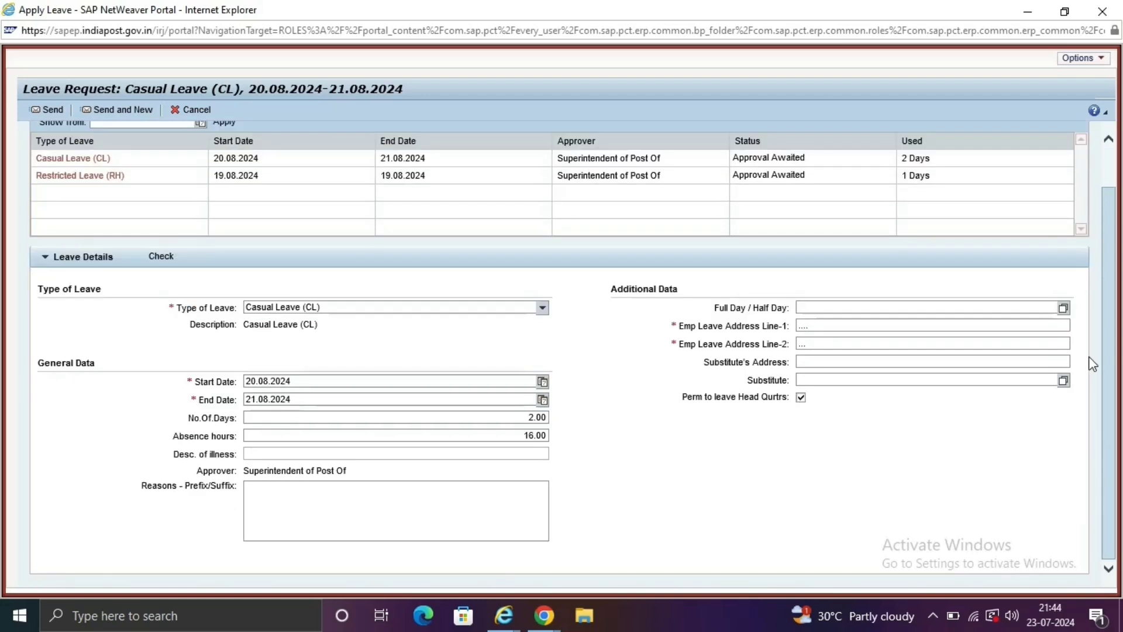
{"action": "key", "text": "alt+F4"}
Confirm leaving the page and open Manager Self-Service Work Overview, showing no alert entries.
{"action": "left_click", "coordinate": [578, 304]}
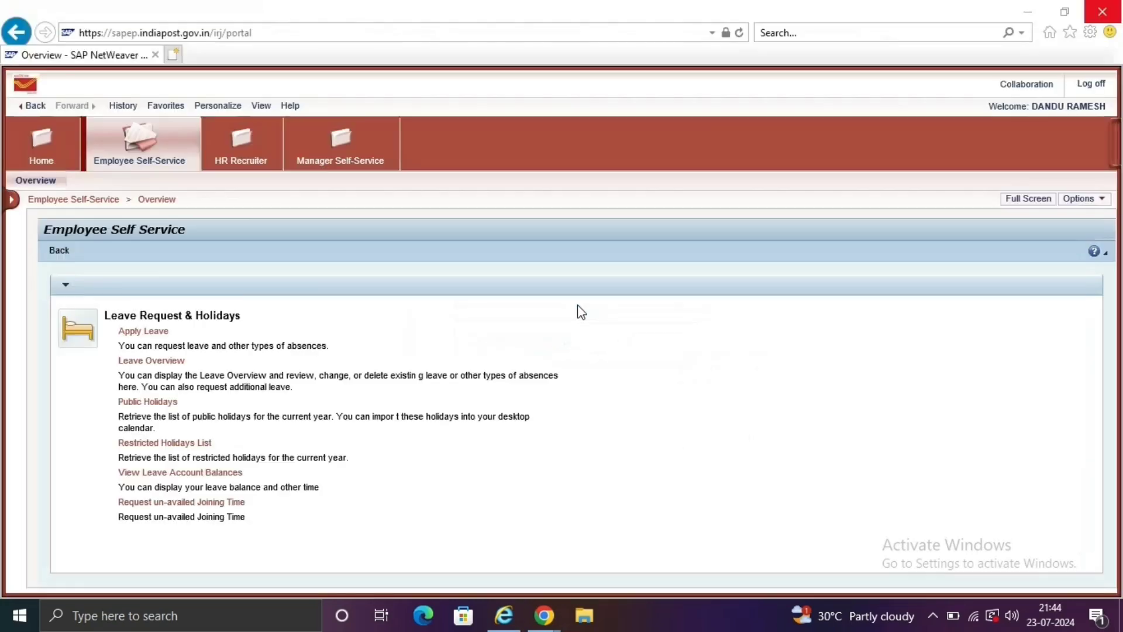
{"action": "left_click", "coordinate": [342, 149]}
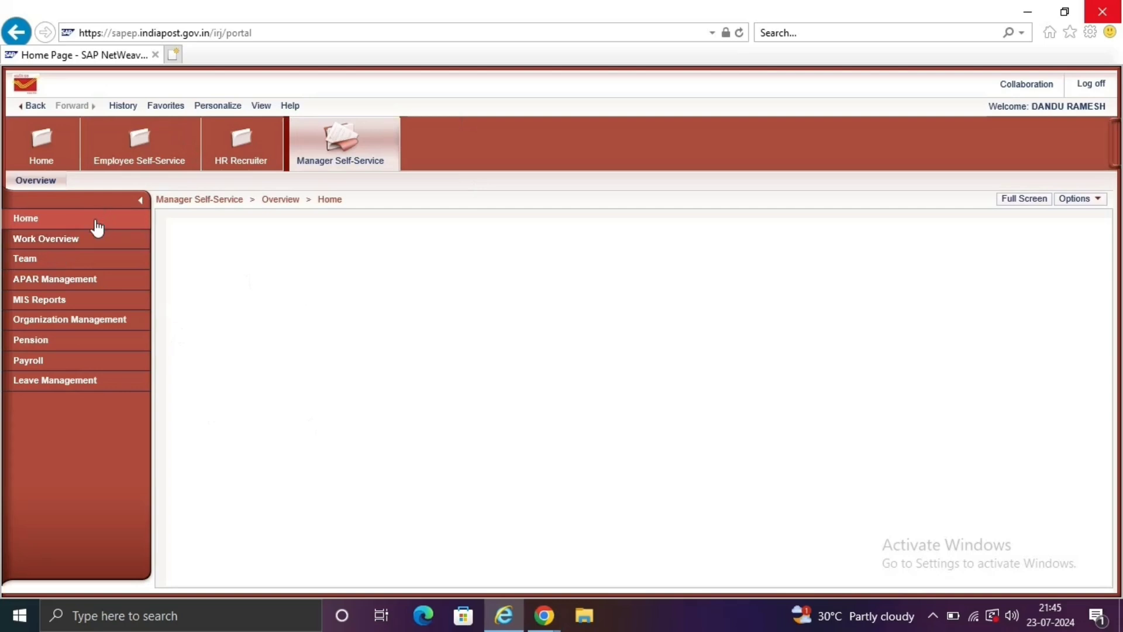
{"action": "left_click", "coordinate": [80, 239]}
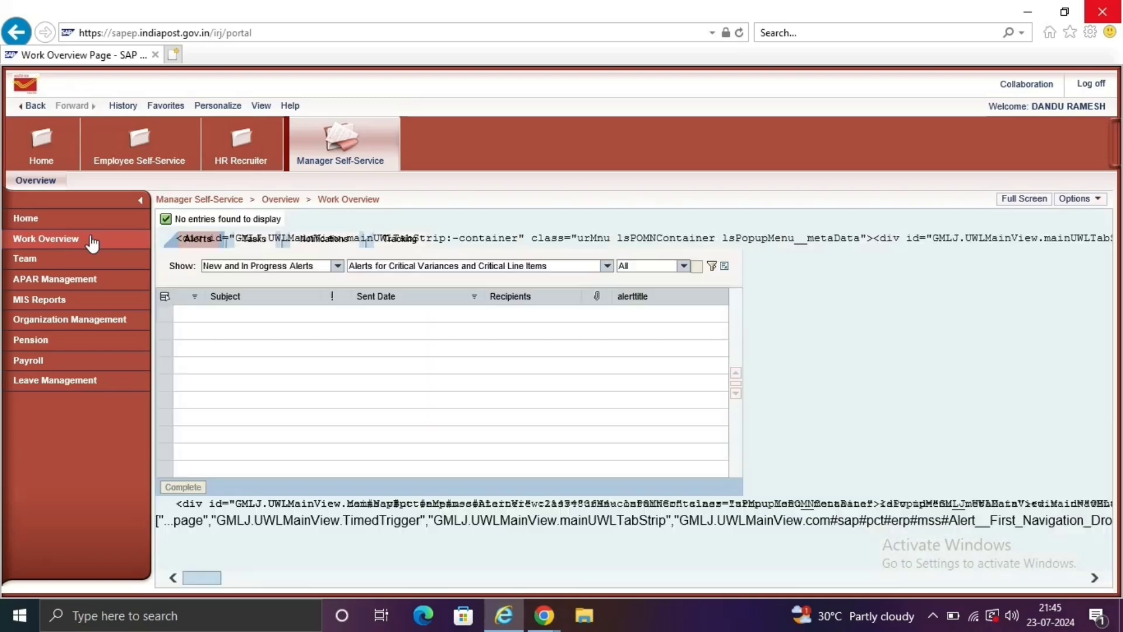
{"action": "left_click", "coordinate": [92, 243]}
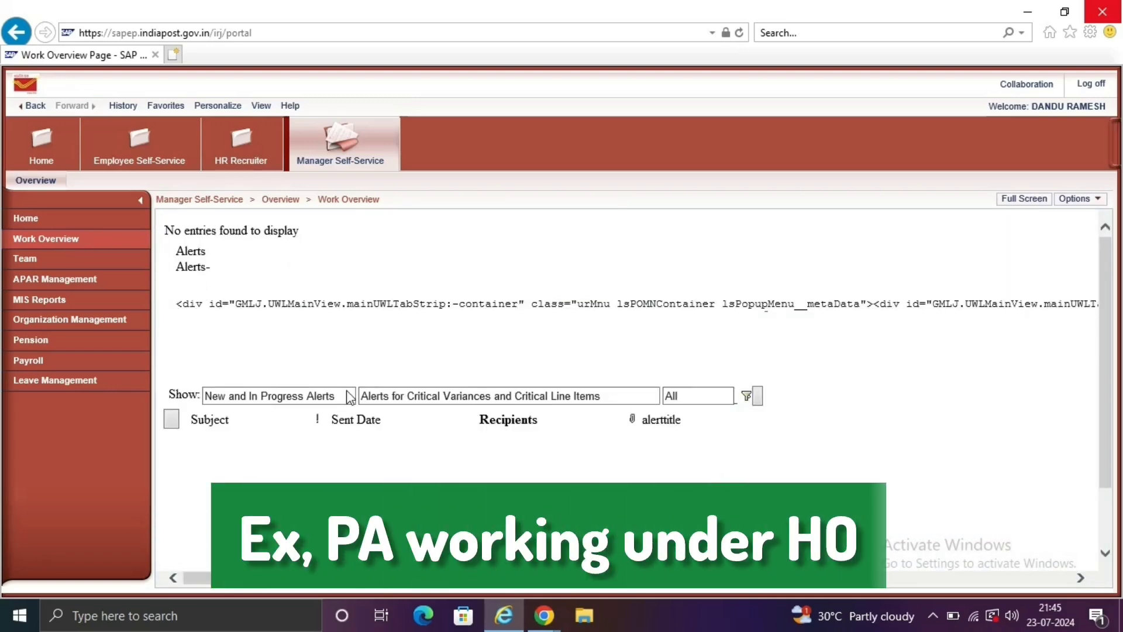